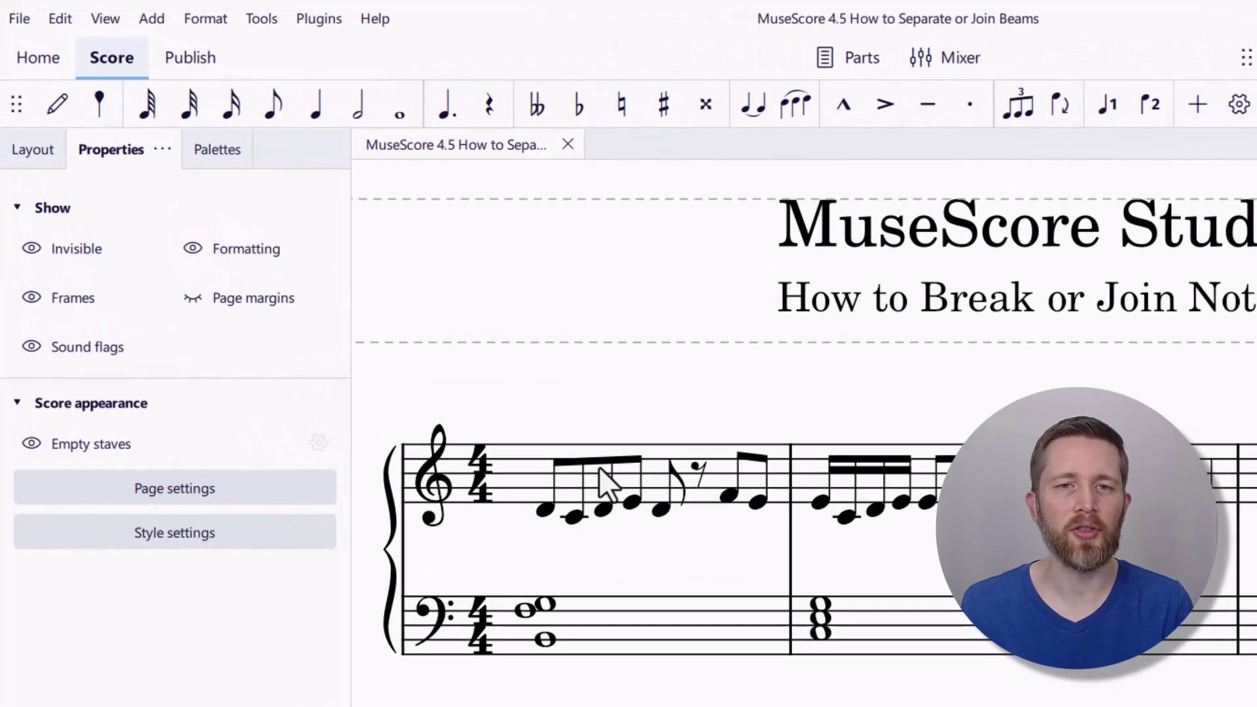
- Select the third note of measure 1 and display its Note section in Properties
left_click(602, 510)
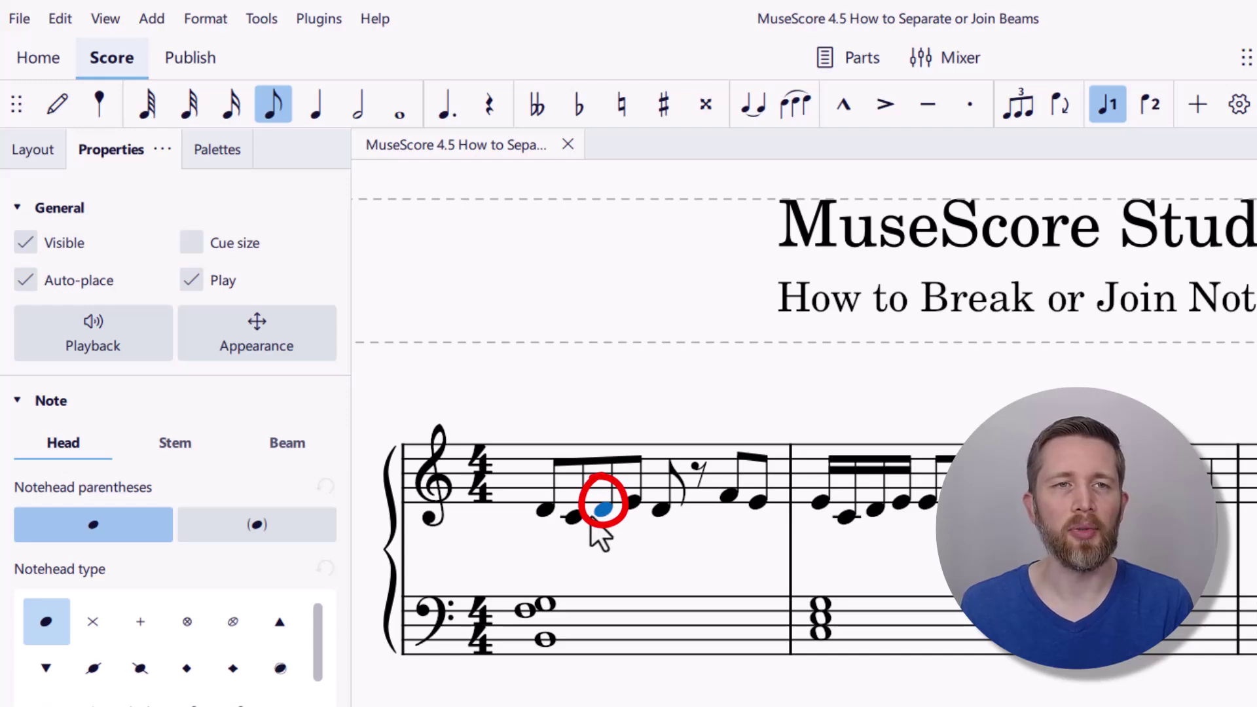
left_click(53, 107)
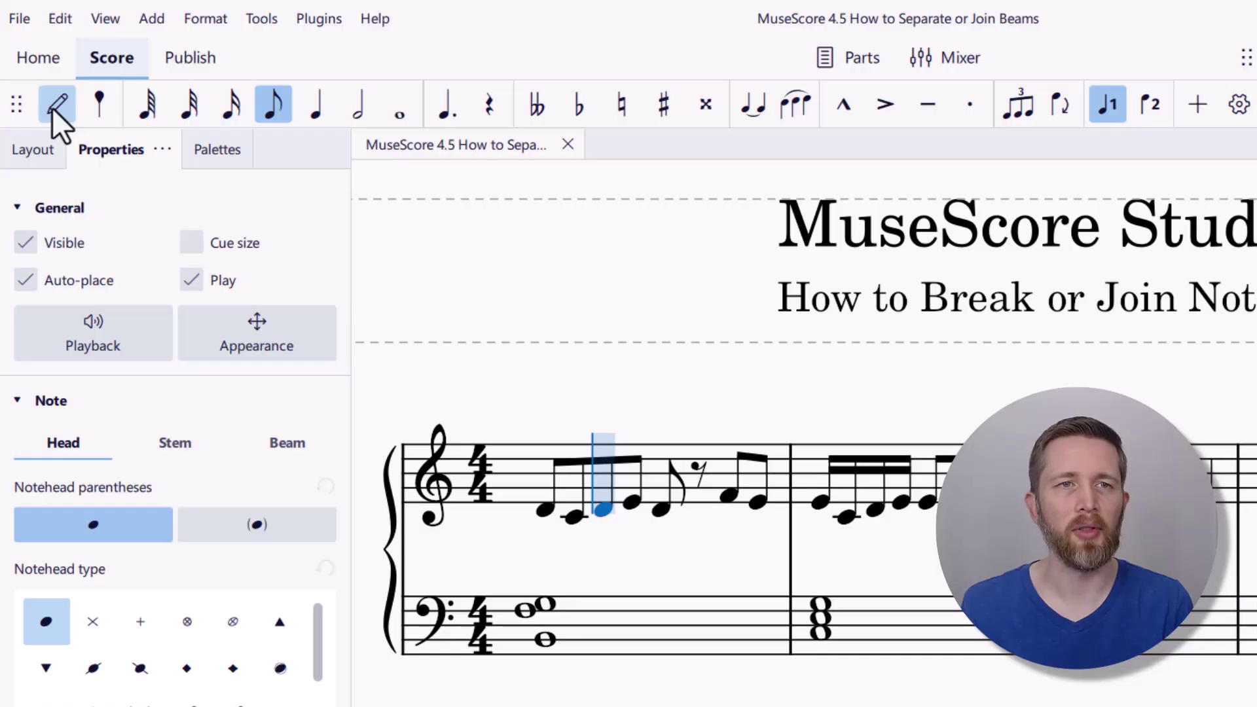
left_click(52, 107)
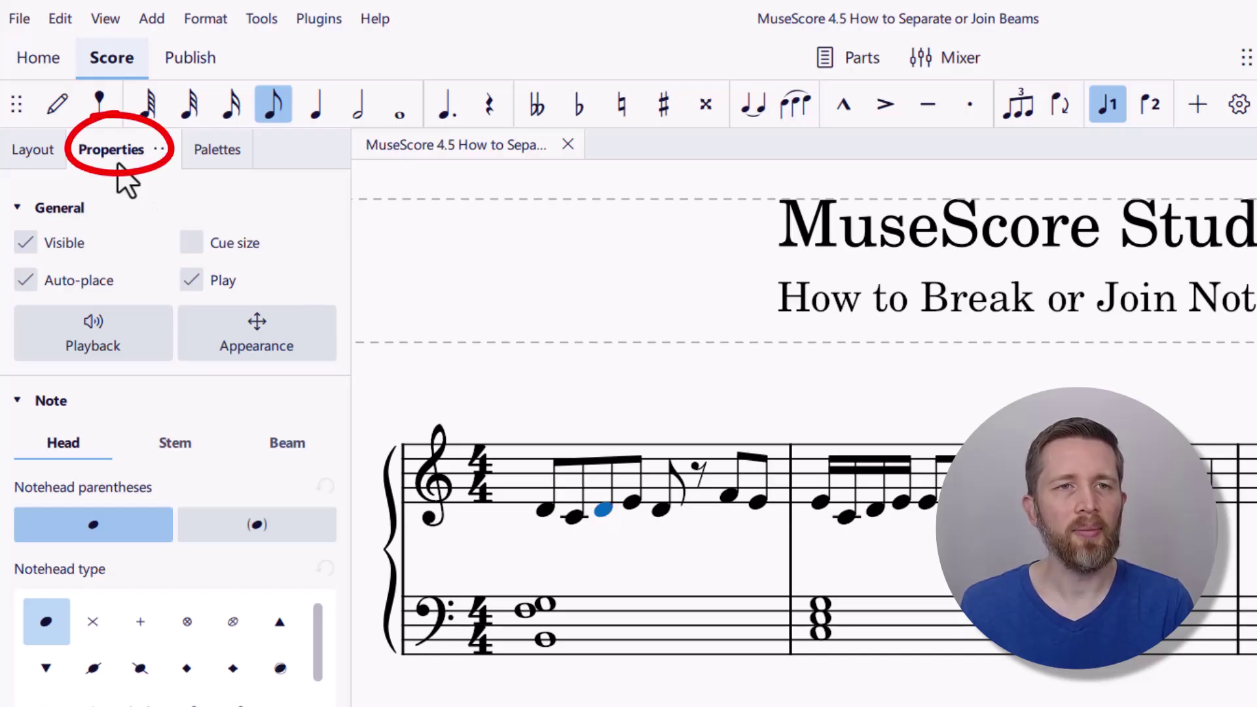
left_click(21, 400)
left_click(18, 401)
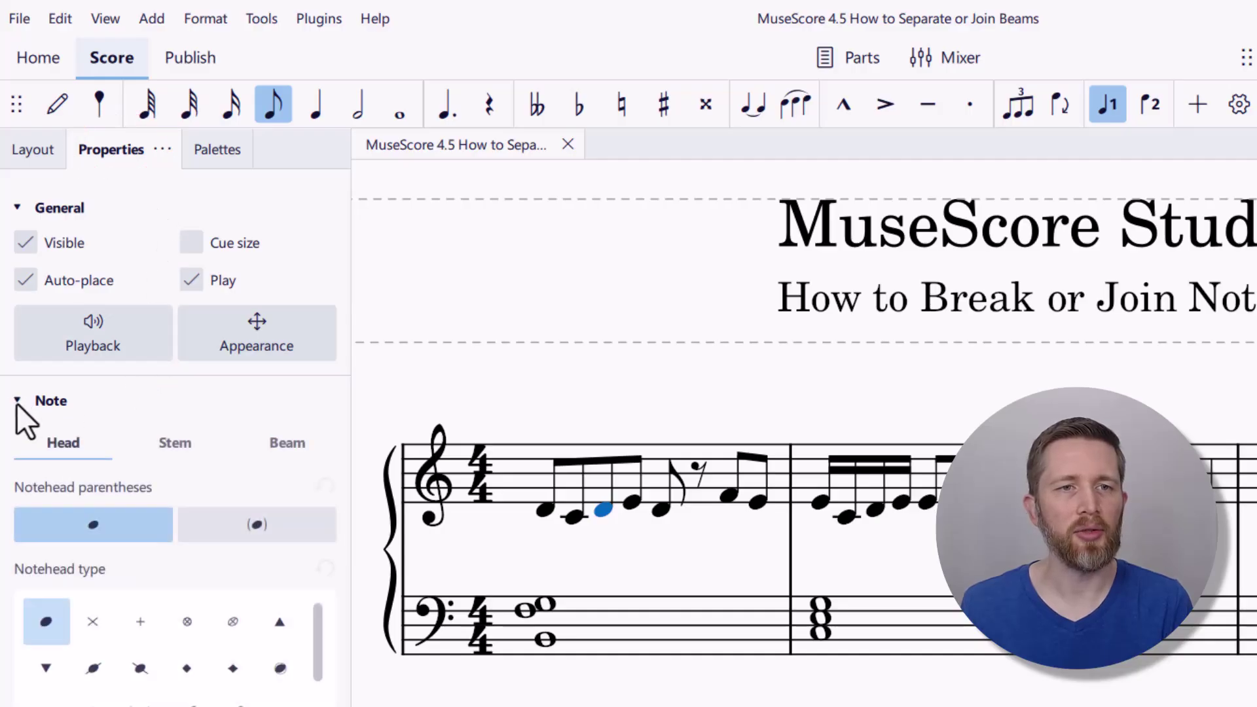
- Try No beam, Break beam left and Join beams on the third note, then set it to AUTO
left_click(280, 446)
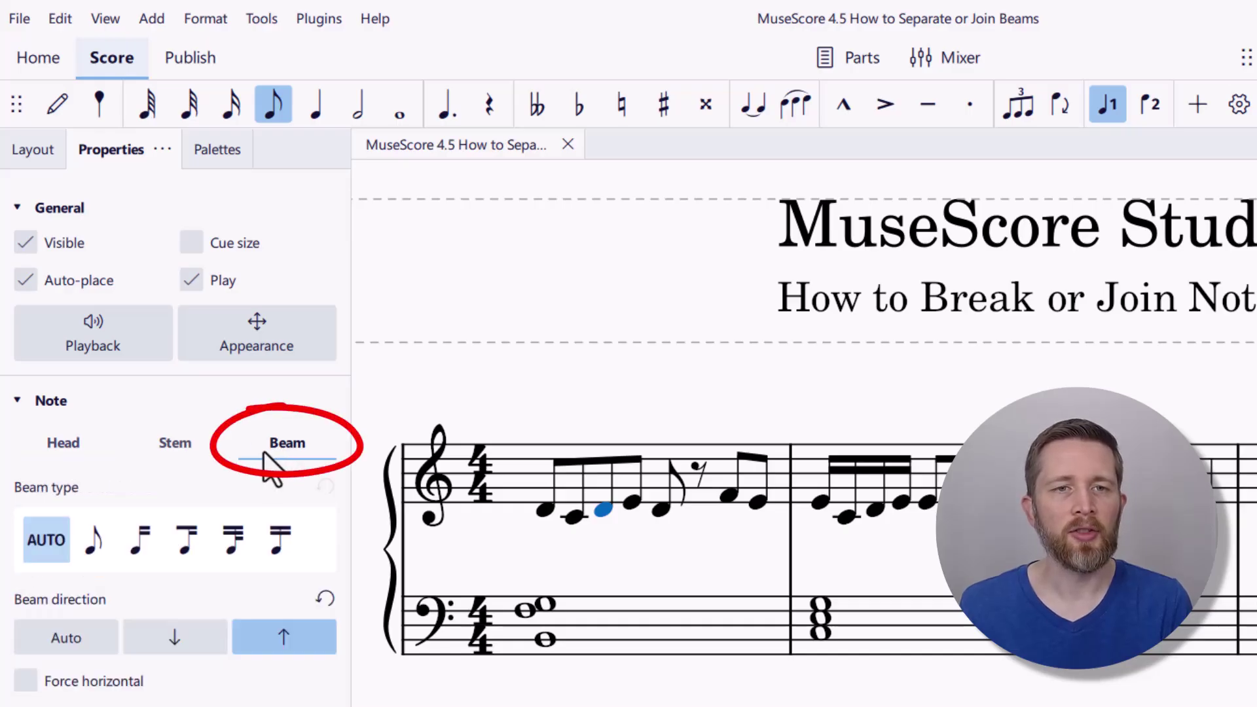
left_click(107, 548)
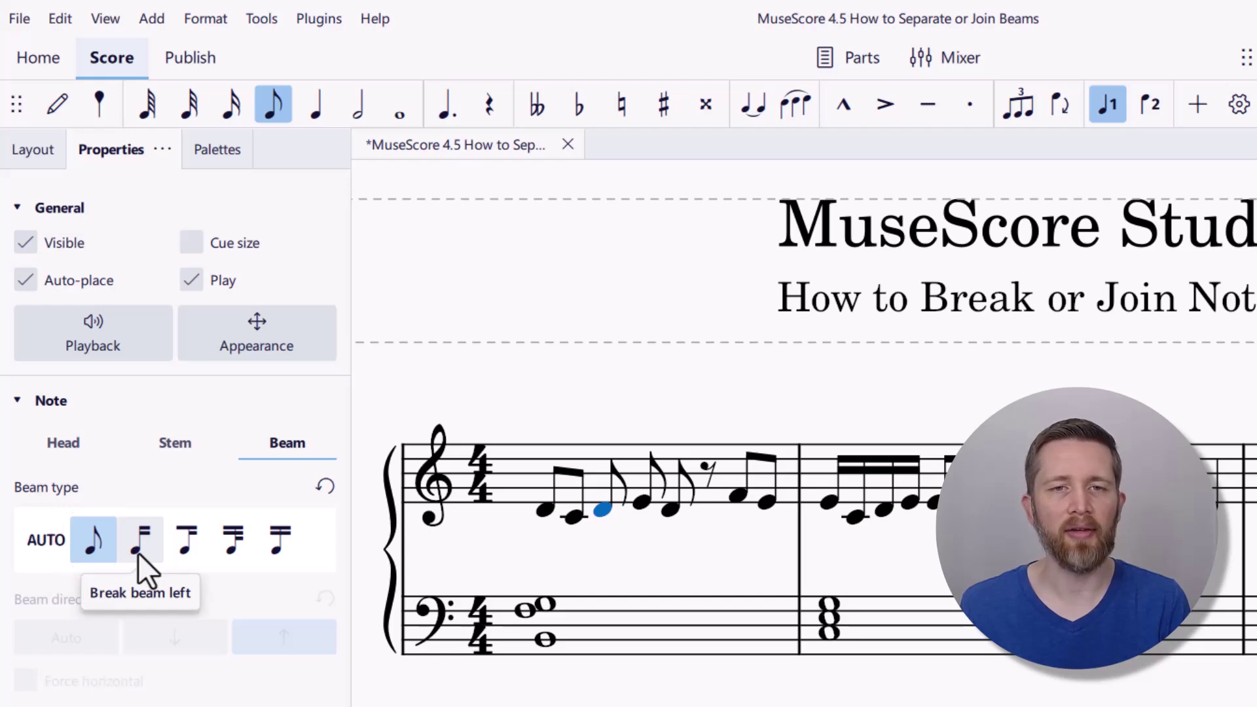
left_click(138, 549)
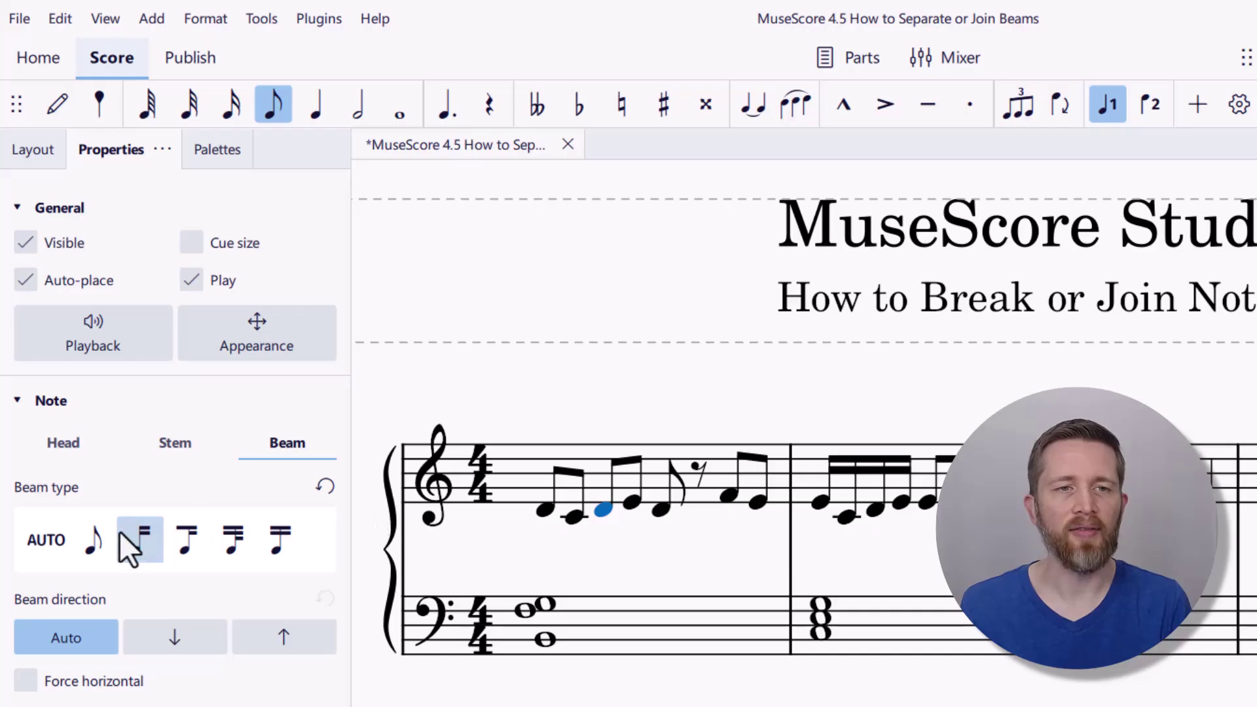
left_click(278, 548)
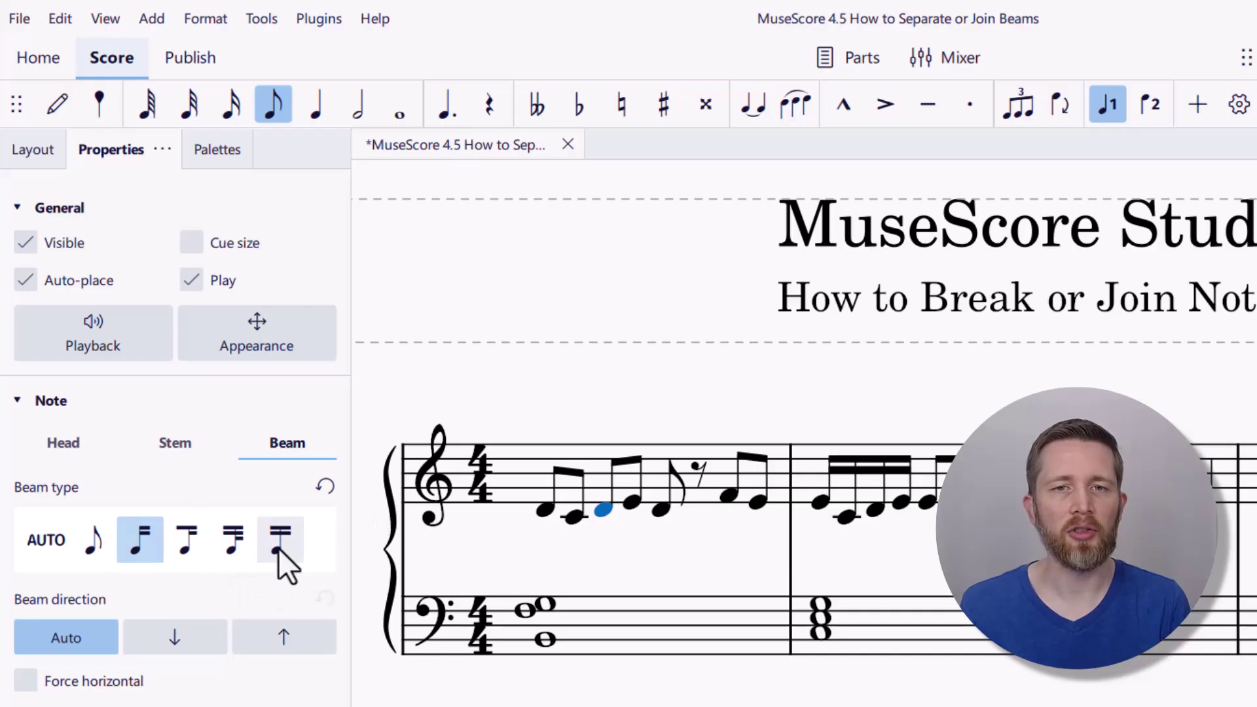
left_click(61, 539)
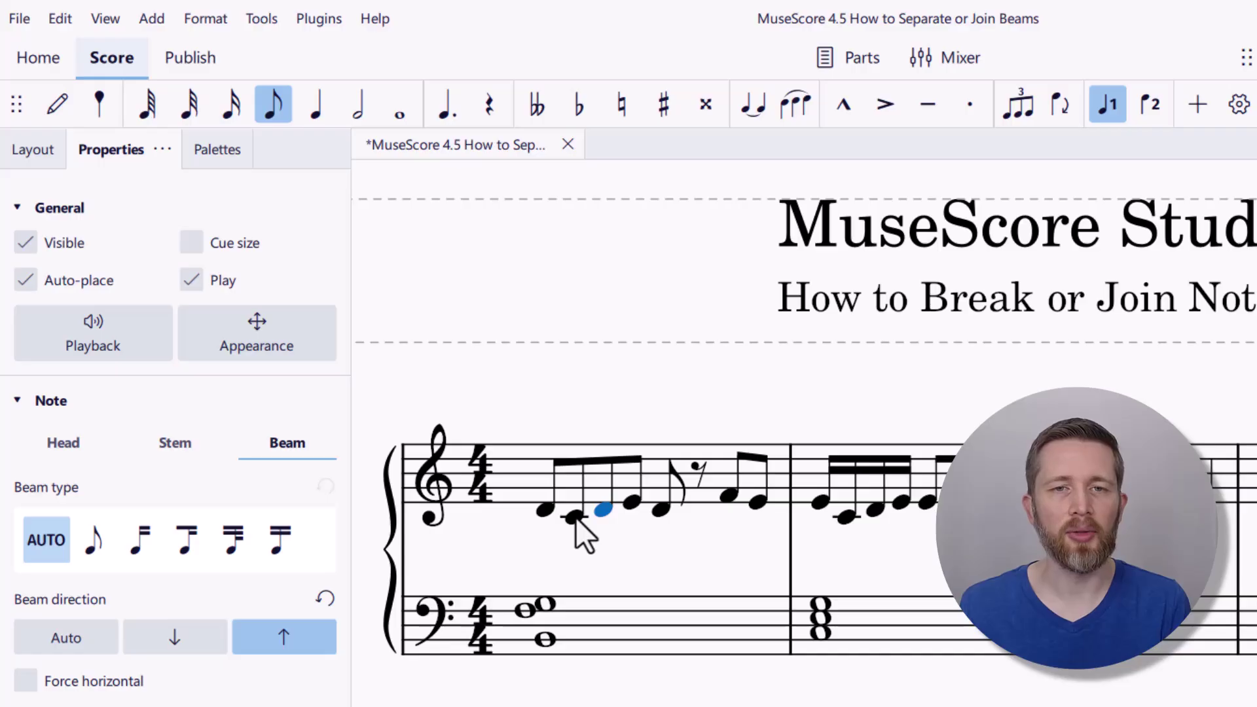
- Set measure 1's first note to No beam, then to Join beams
left_click(547, 510)
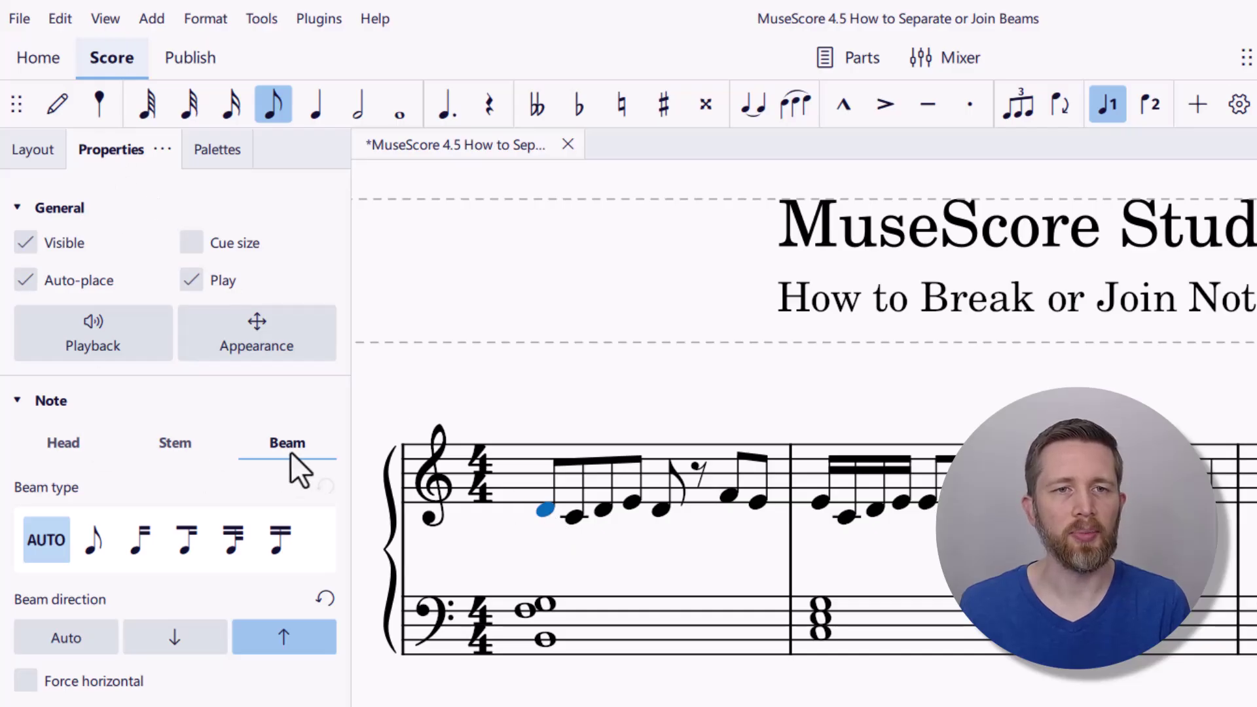
left_click(92, 544)
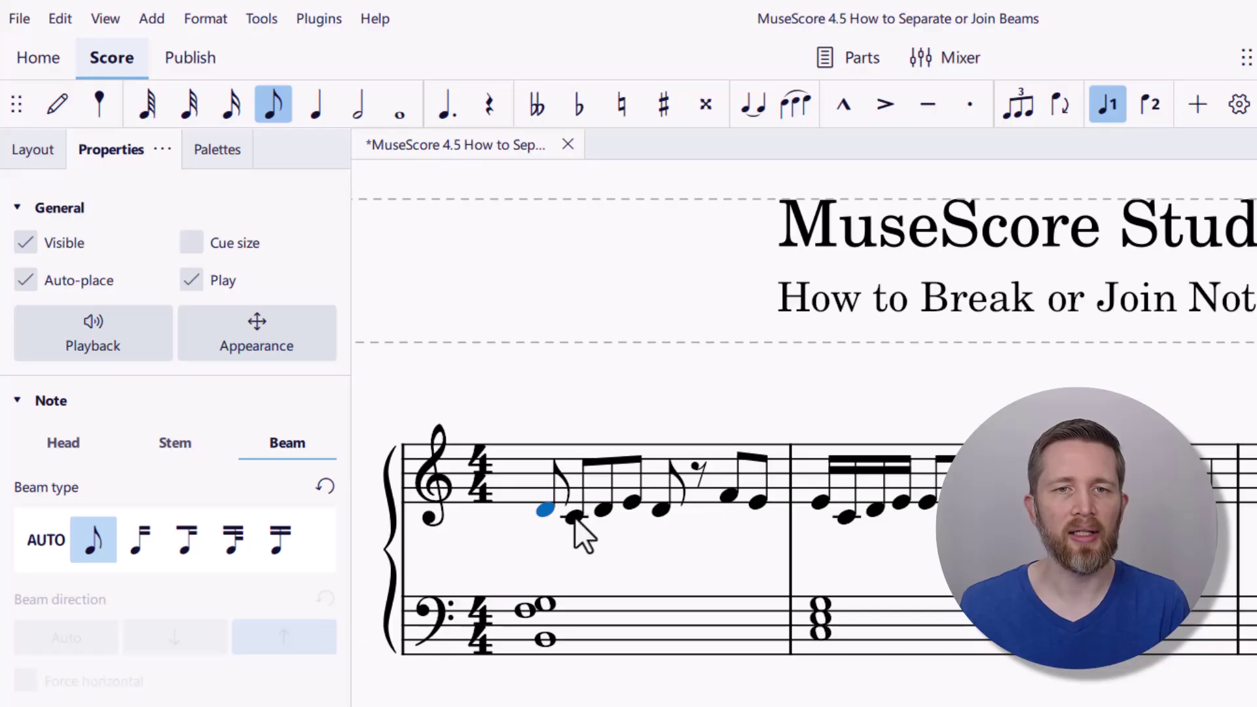
left_click(282, 538)
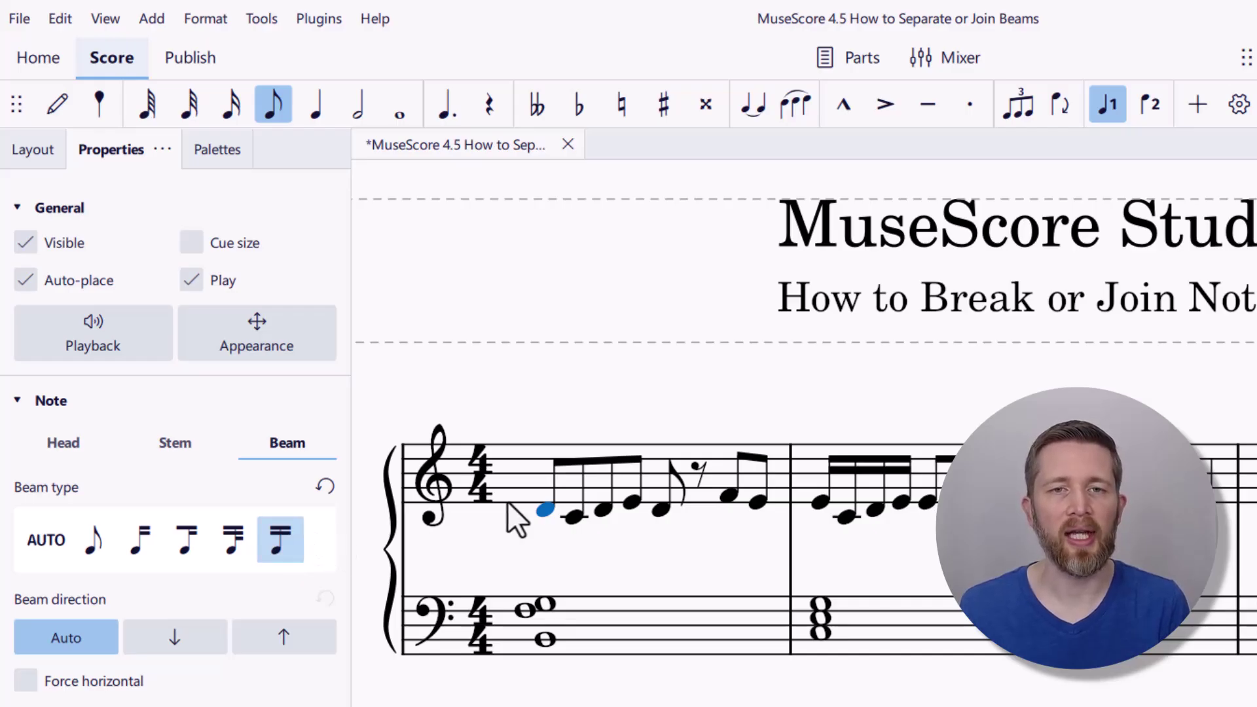
left_click(671, 505)
left_click(729, 494)
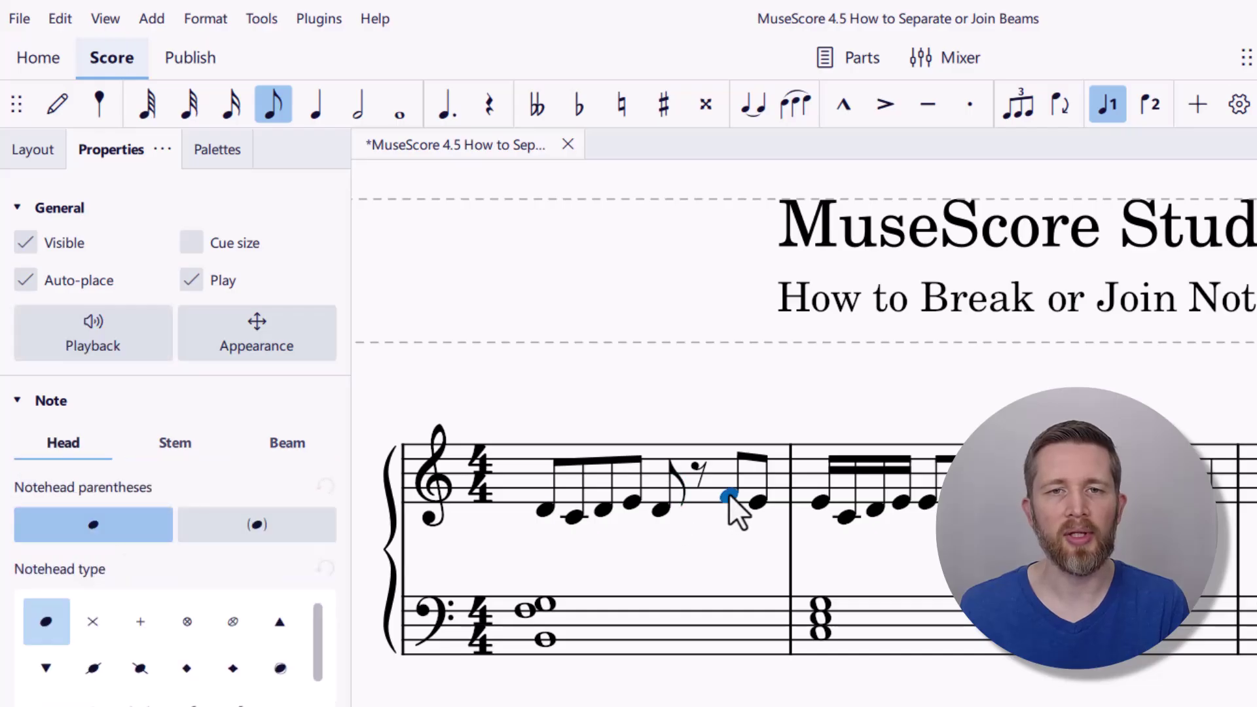
left_click(697, 471)
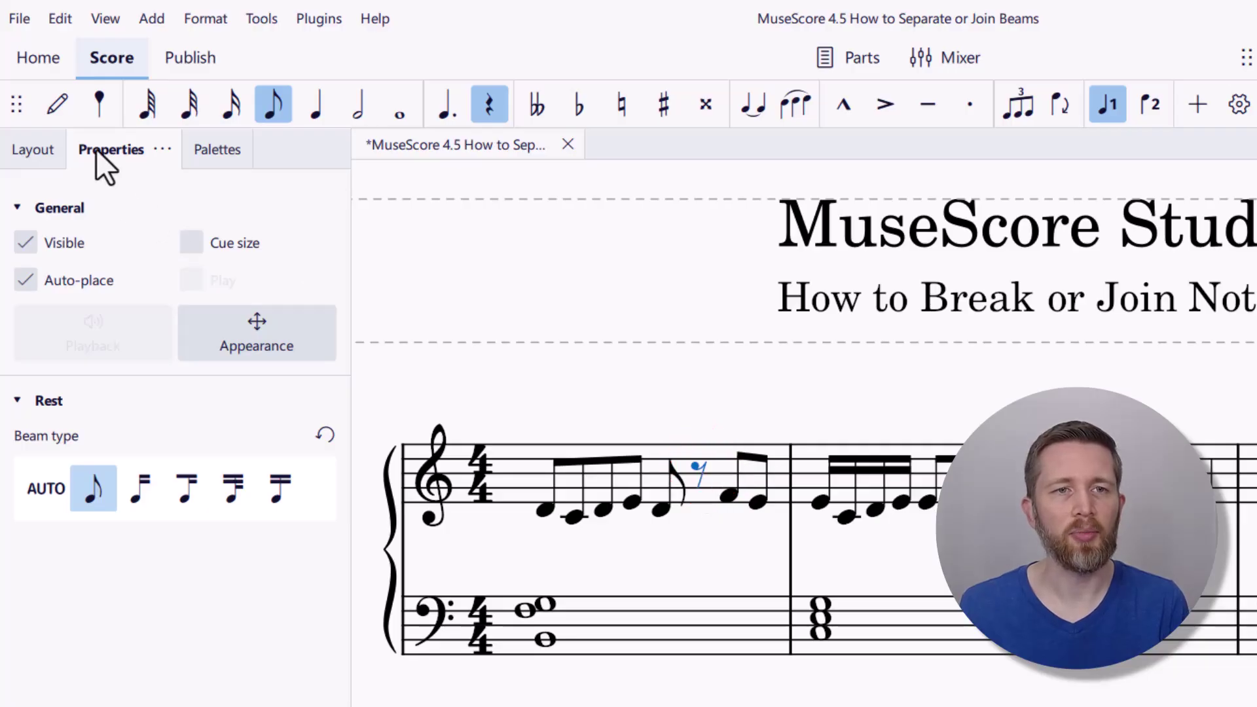
left_click(8, 399)
left_click(8, 399)
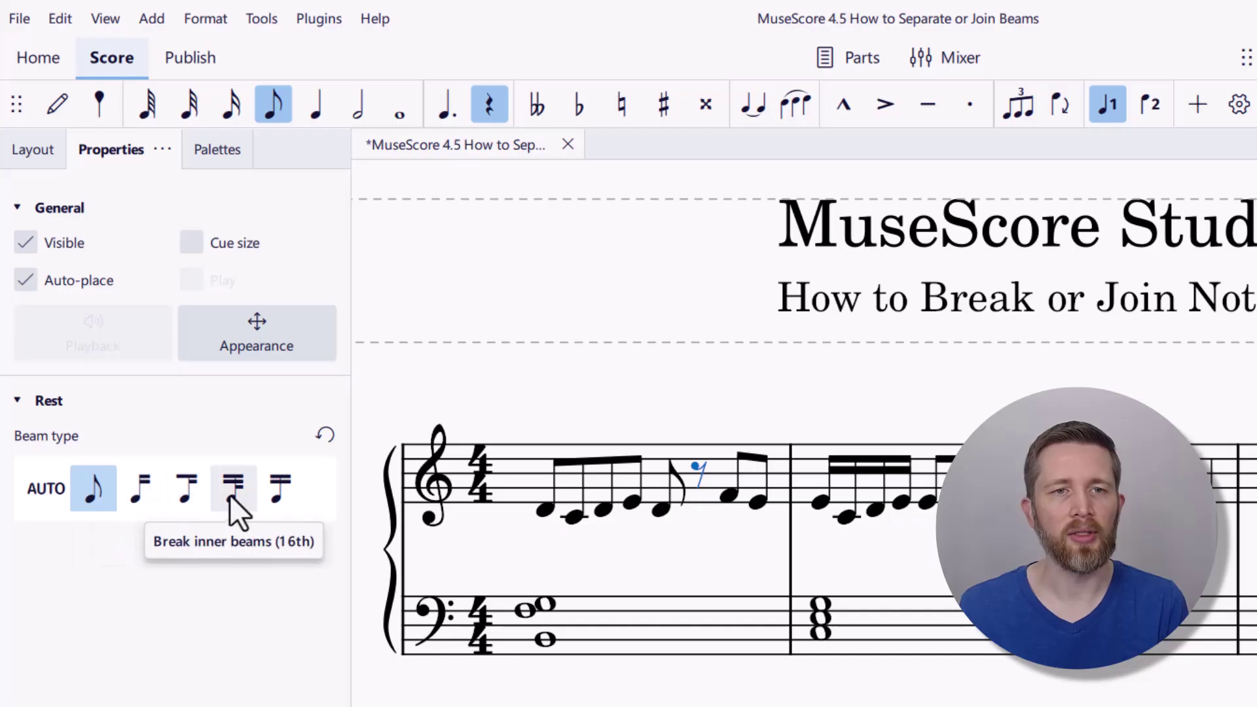
left_click(276, 493)
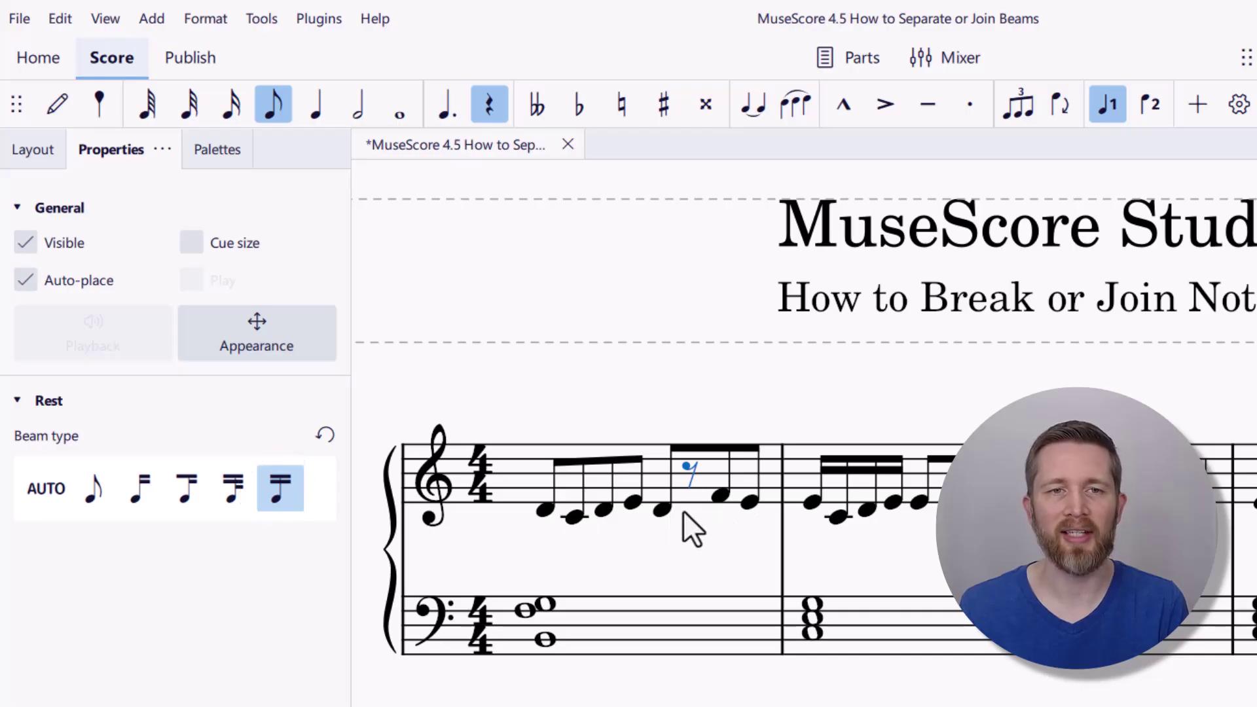
key("ctrl+z")
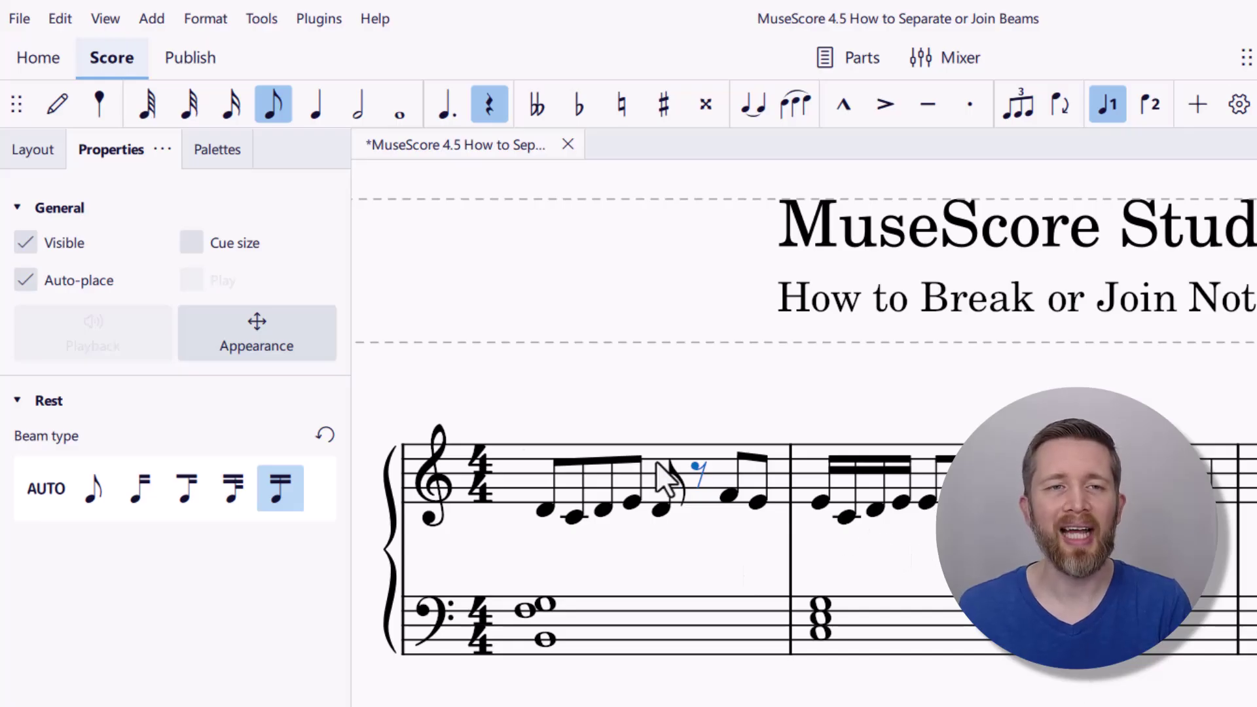
left_click(544, 511)
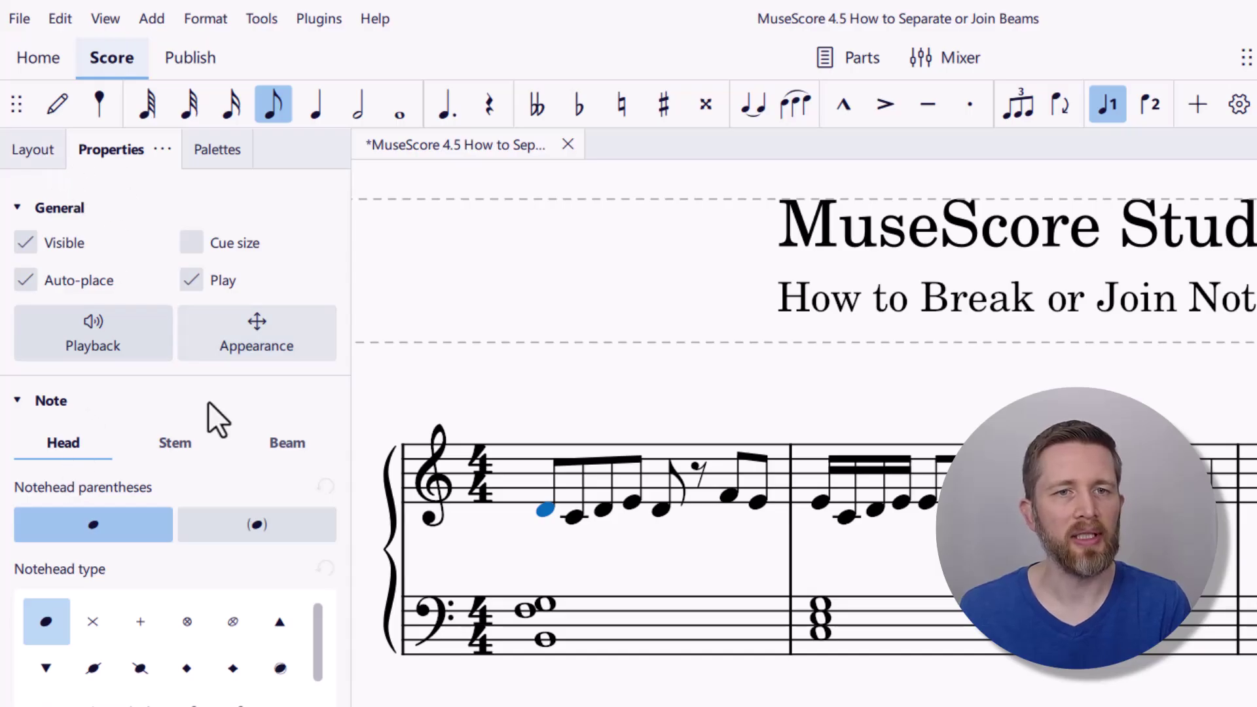
- Set the first beam's direction to Up after trying Down, leaving Force horizontal unticked
left_click(267, 444)
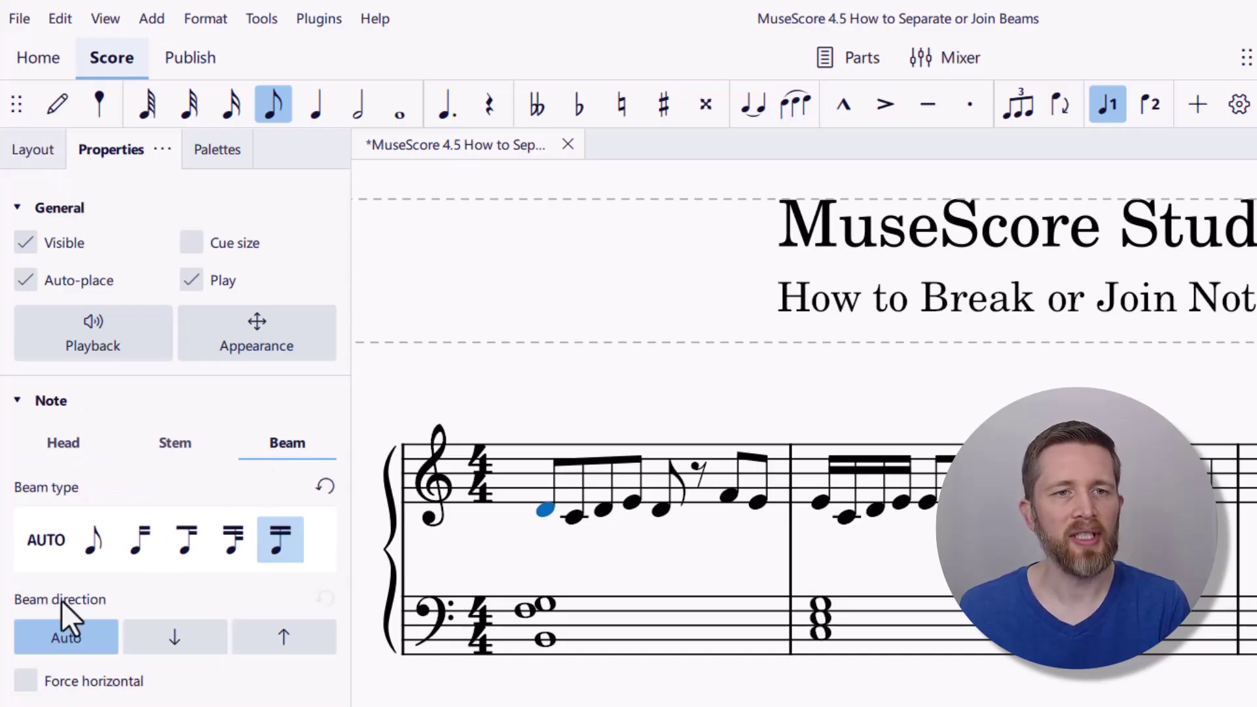
left_click(177, 638)
left_click(282, 638)
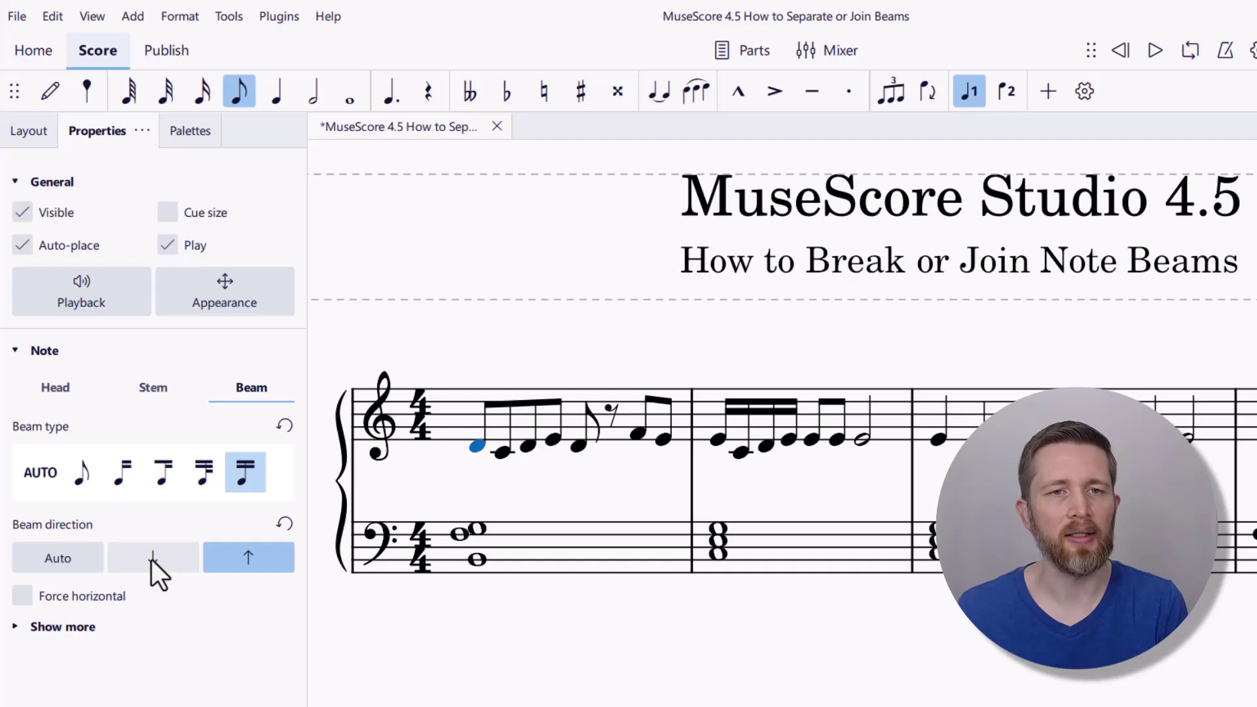
left_click(24, 595)
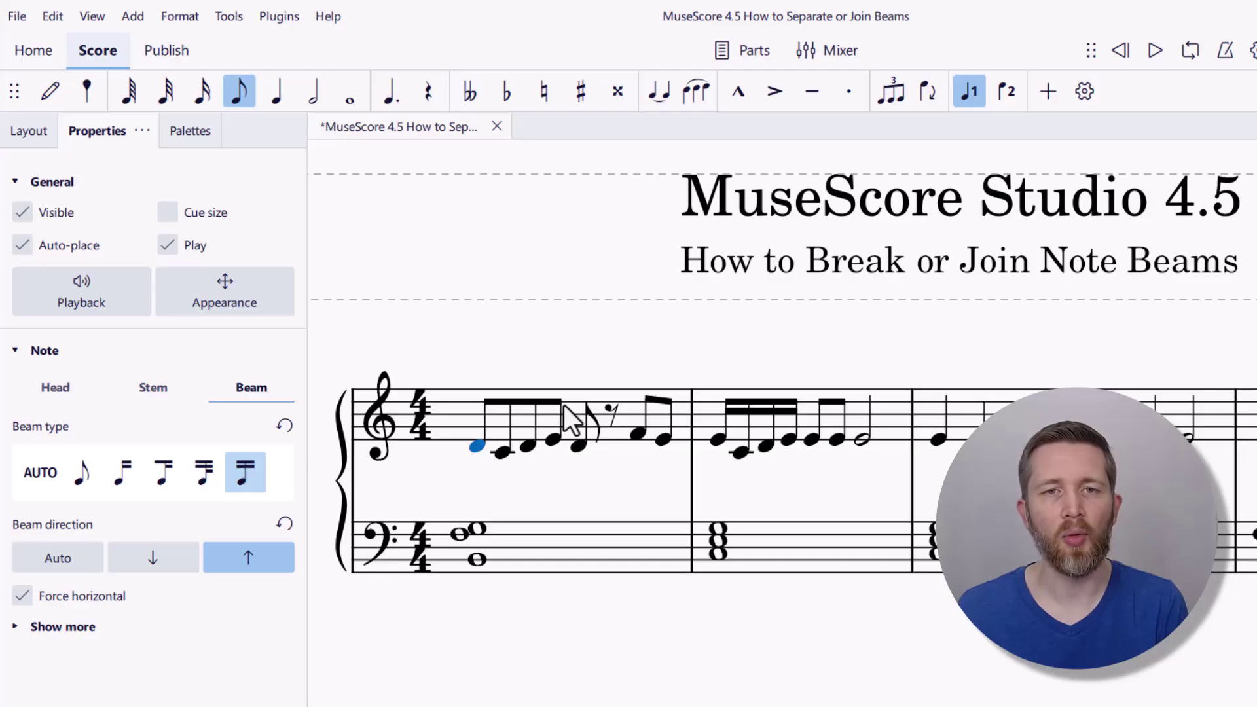
left_click(23, 606)
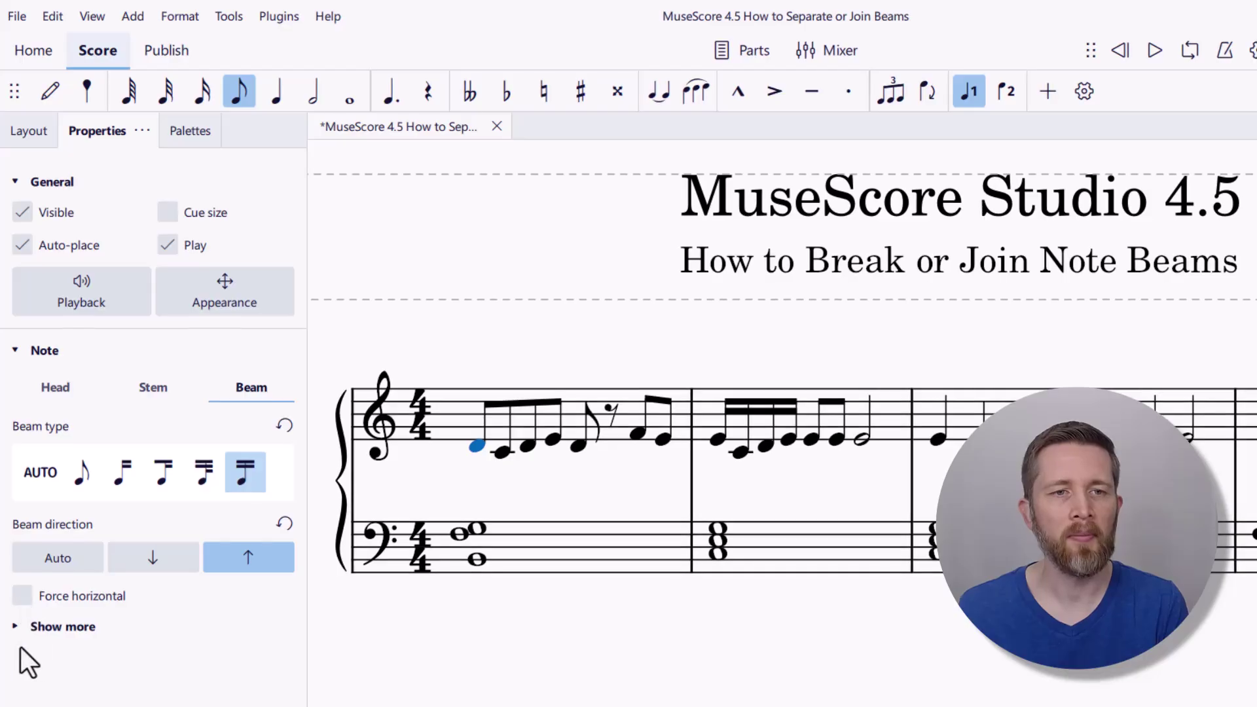
- Try beam heights 1.75, 1.5 and 2, reset them to 1.25 and 1, then select measure 1
left_click(14, 623)
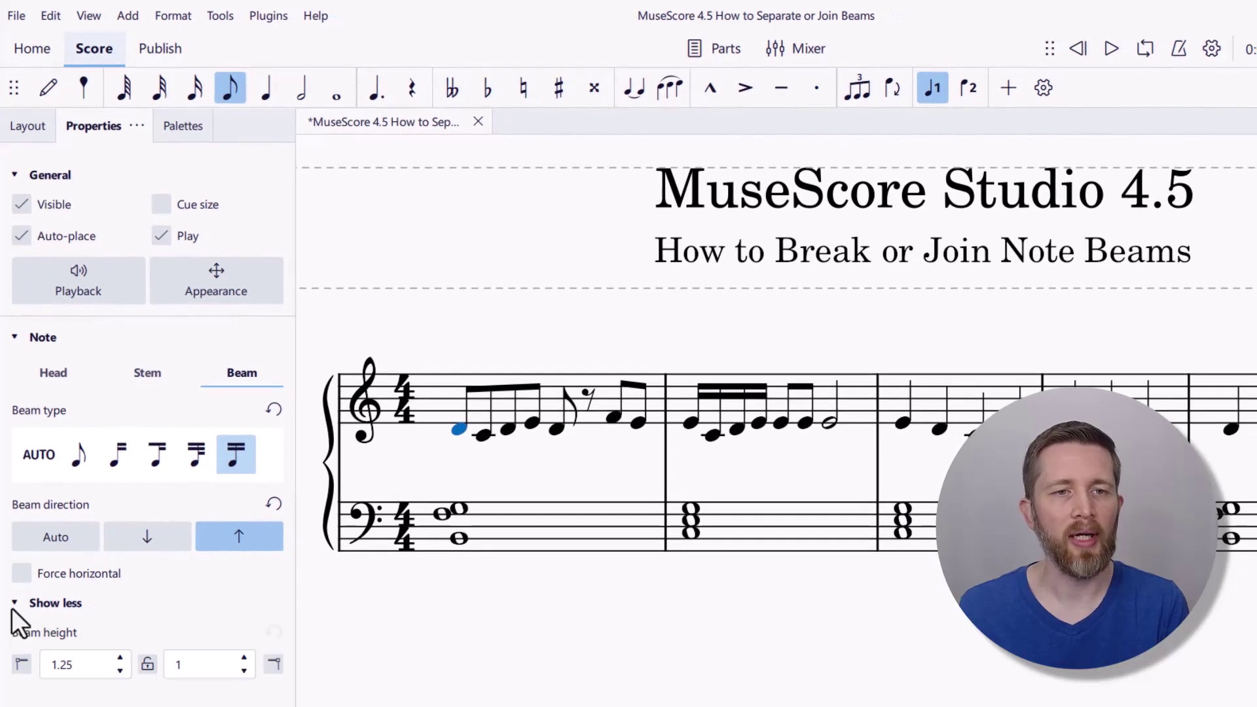
left_click(120, 657)
left_click(120, 656)
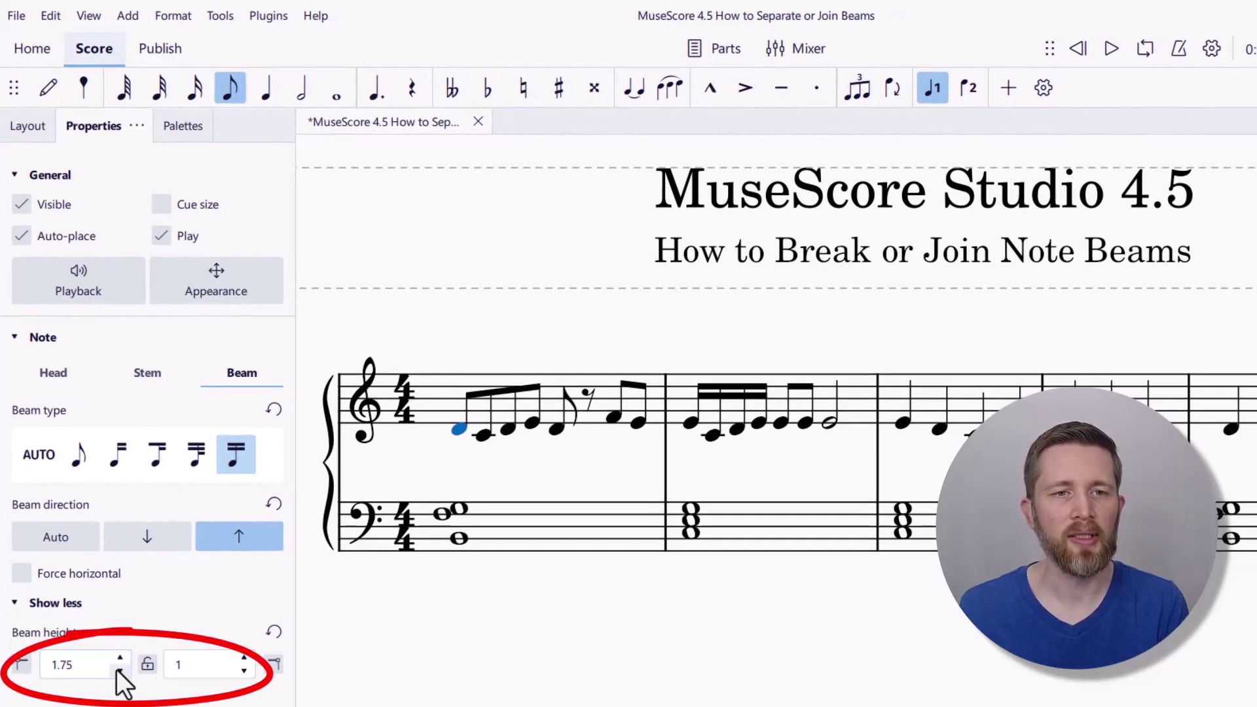
left_click(120, 670)
left_click(120, 670)
left_click(244, 657)
left_click(244, 657)
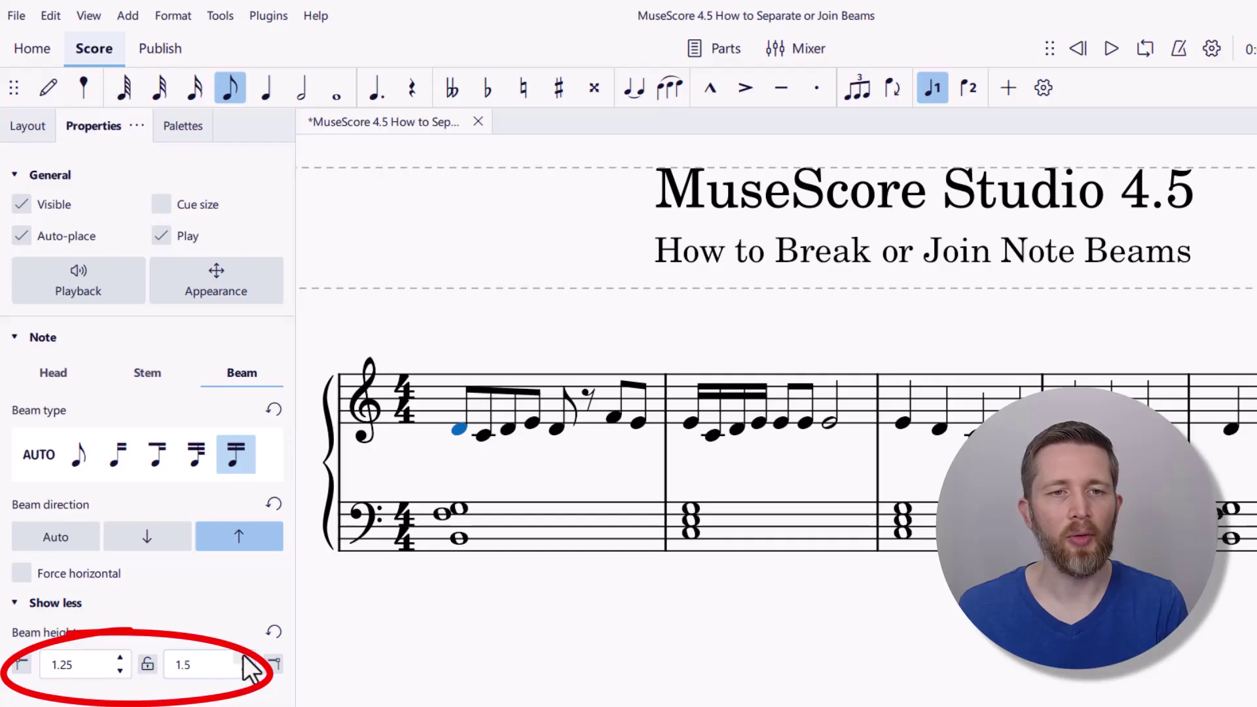
left_click(244, 657)
left_click(244, 671)
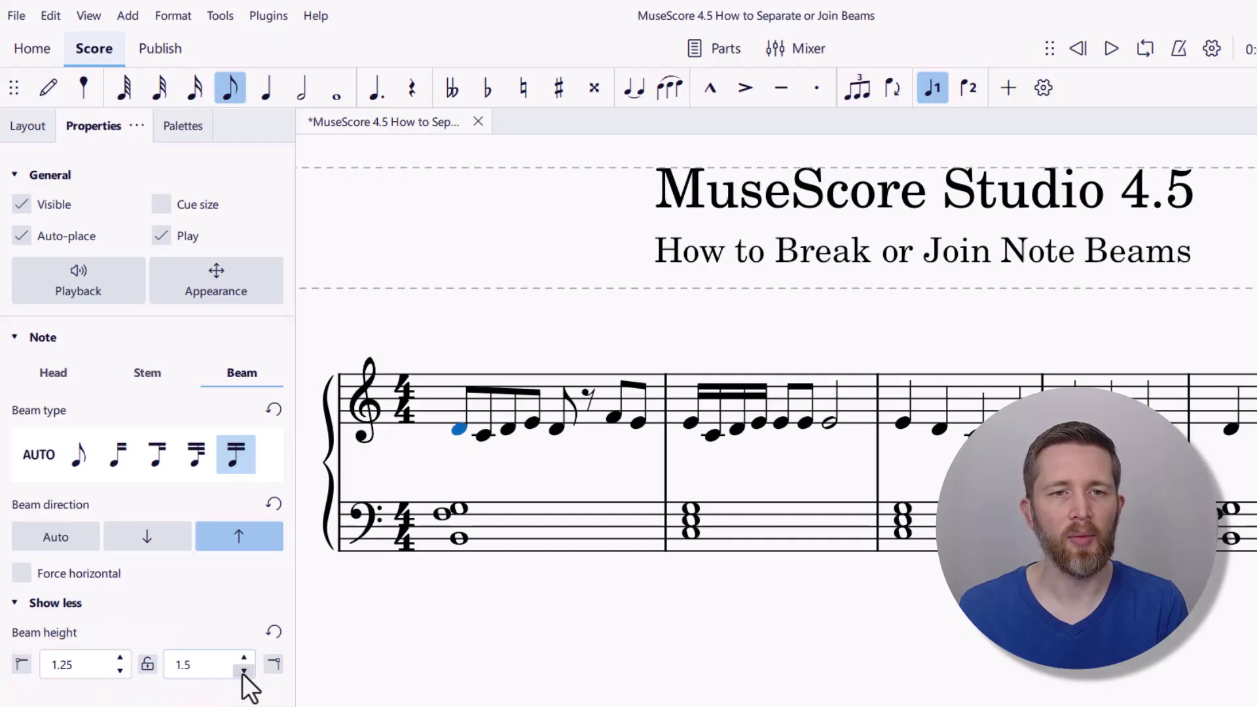
left_click(243, 671)
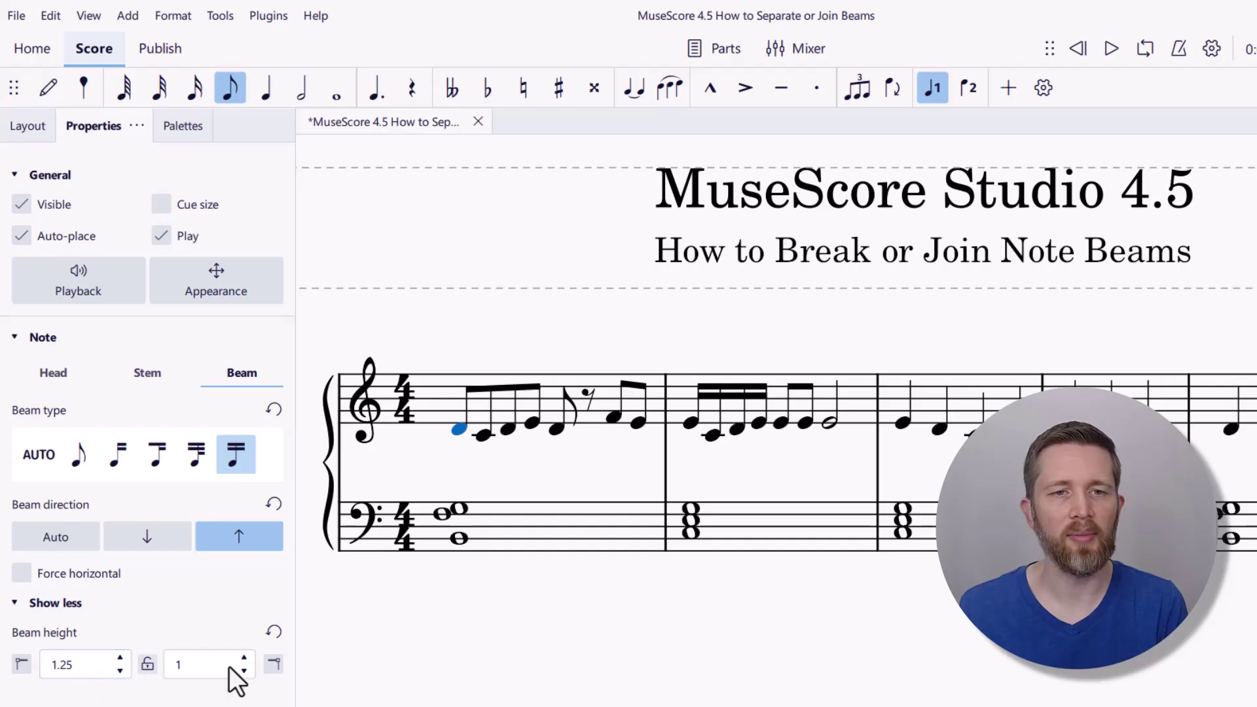
left_click(274, 633)
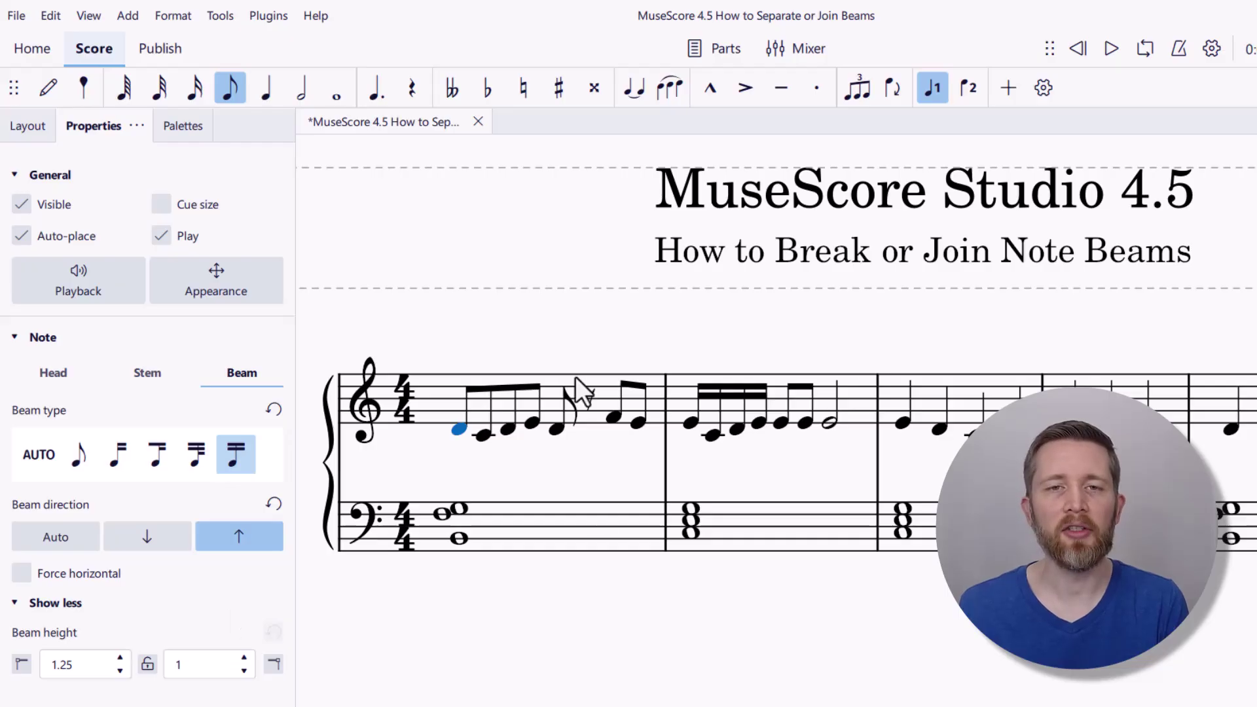
left_click(562, 398)
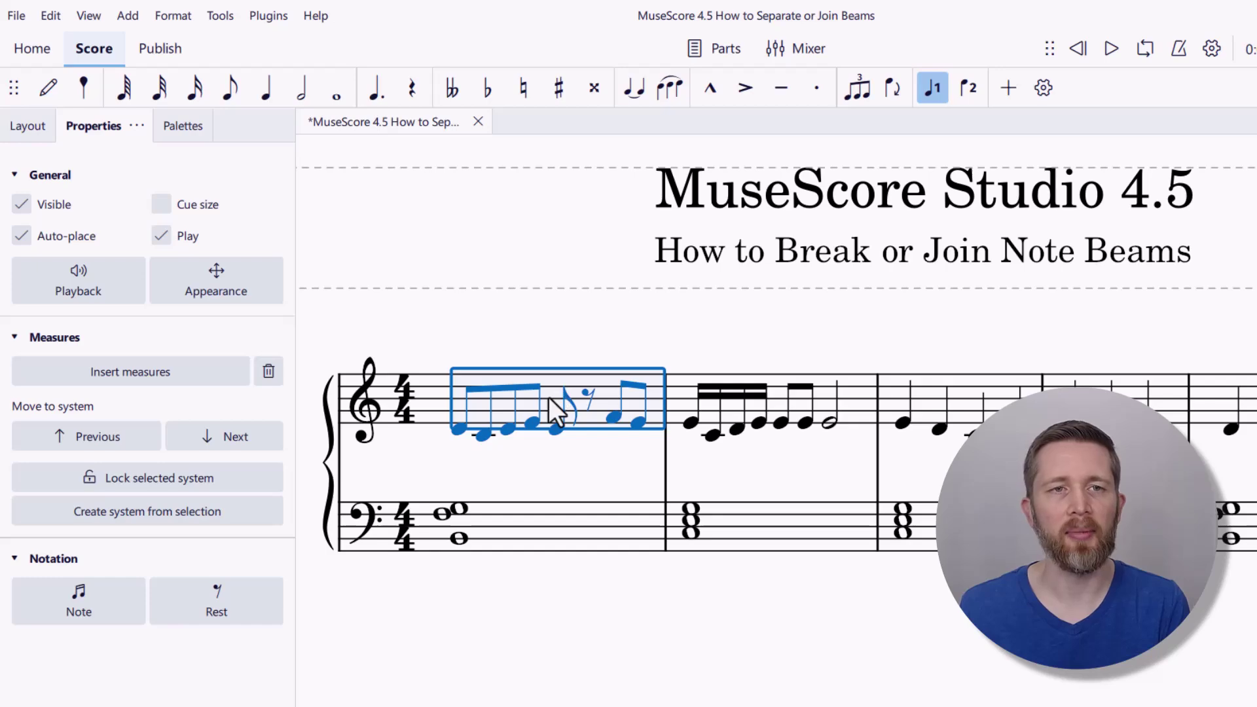
- Add the Beam properties palette to the palettes list and reselect measure 1
left_click(183, 126)
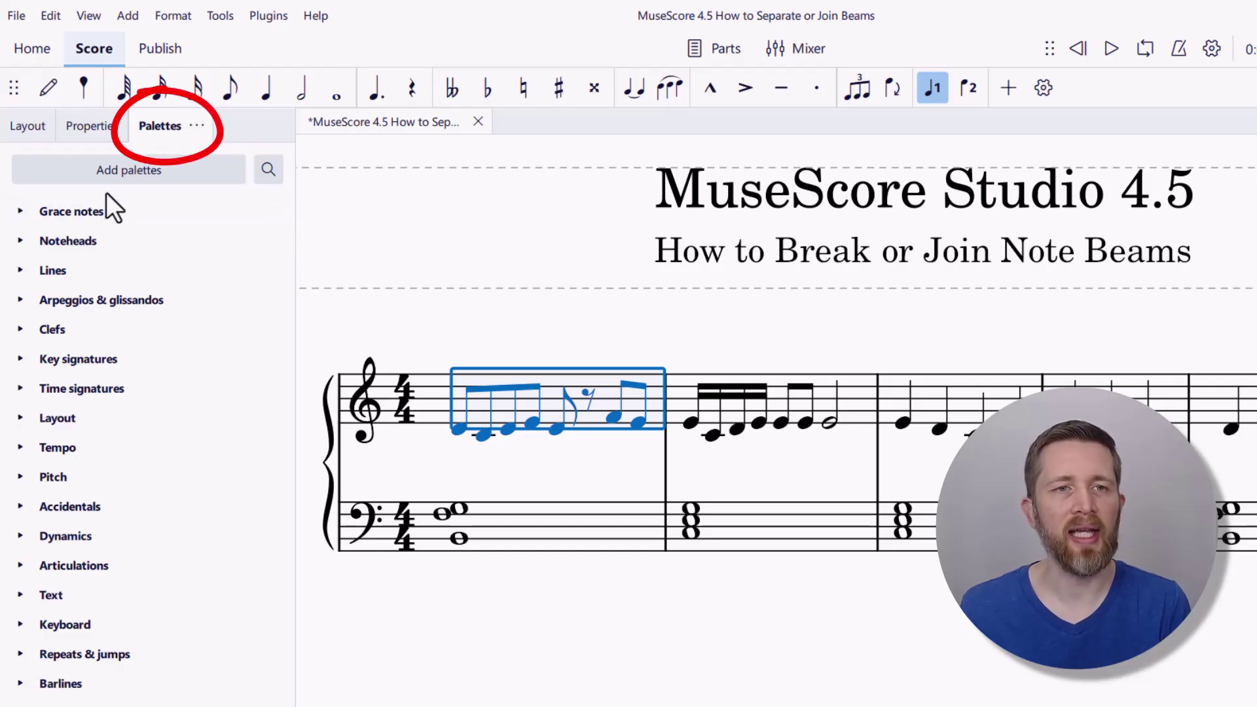
left_click(124, 170)
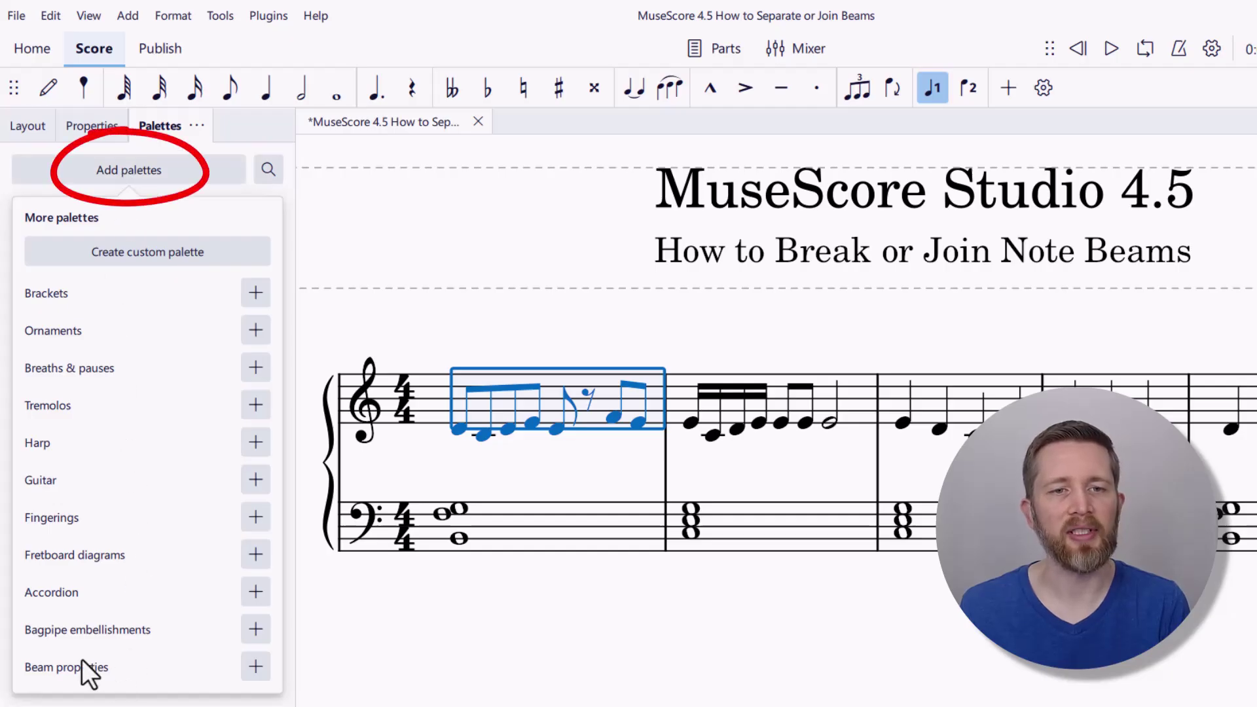
left_click(254, 668)
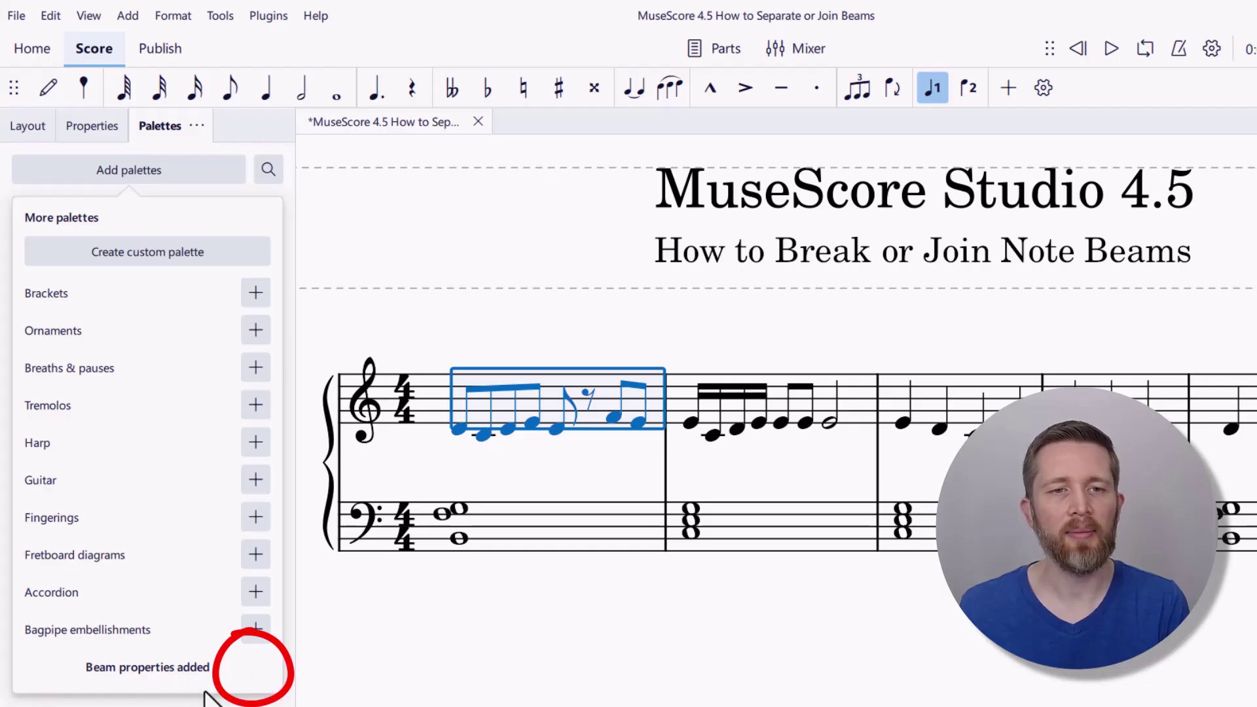
left_click(336, 280)
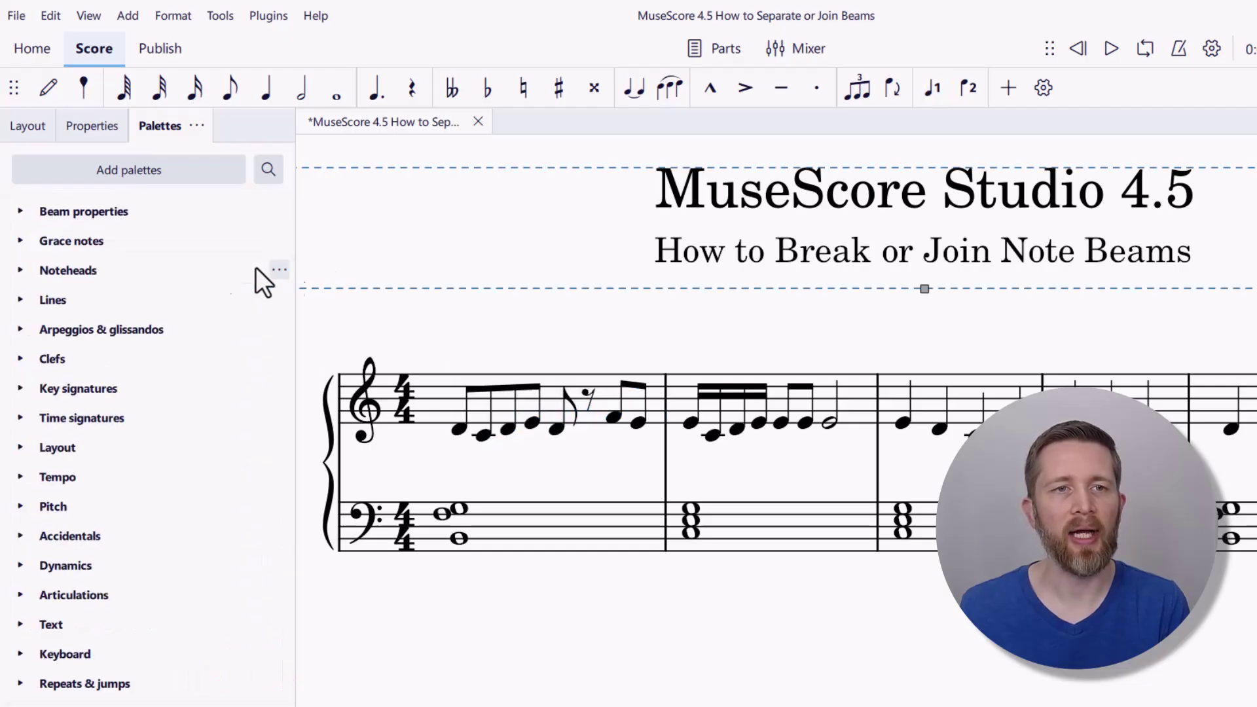
left_click(552, 400)
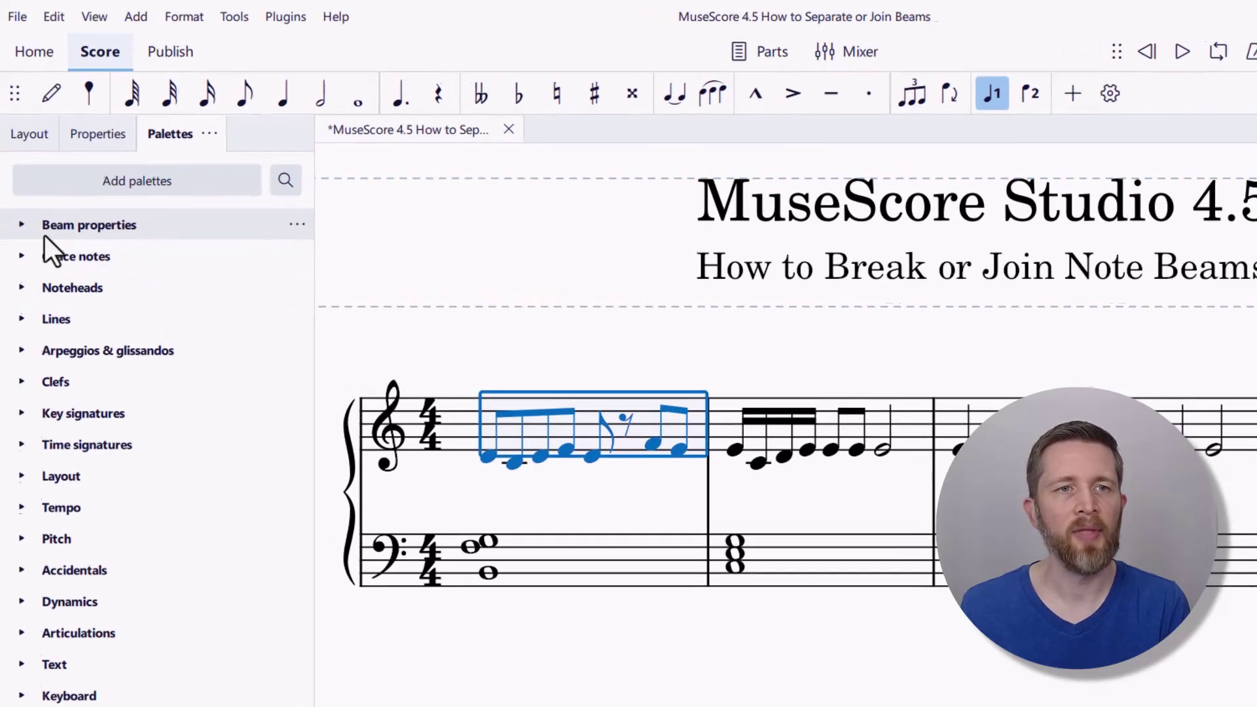
- Apply No beam and Join beams to measure 1 from the palette, then undo to default beaming
left_click(22, 226)
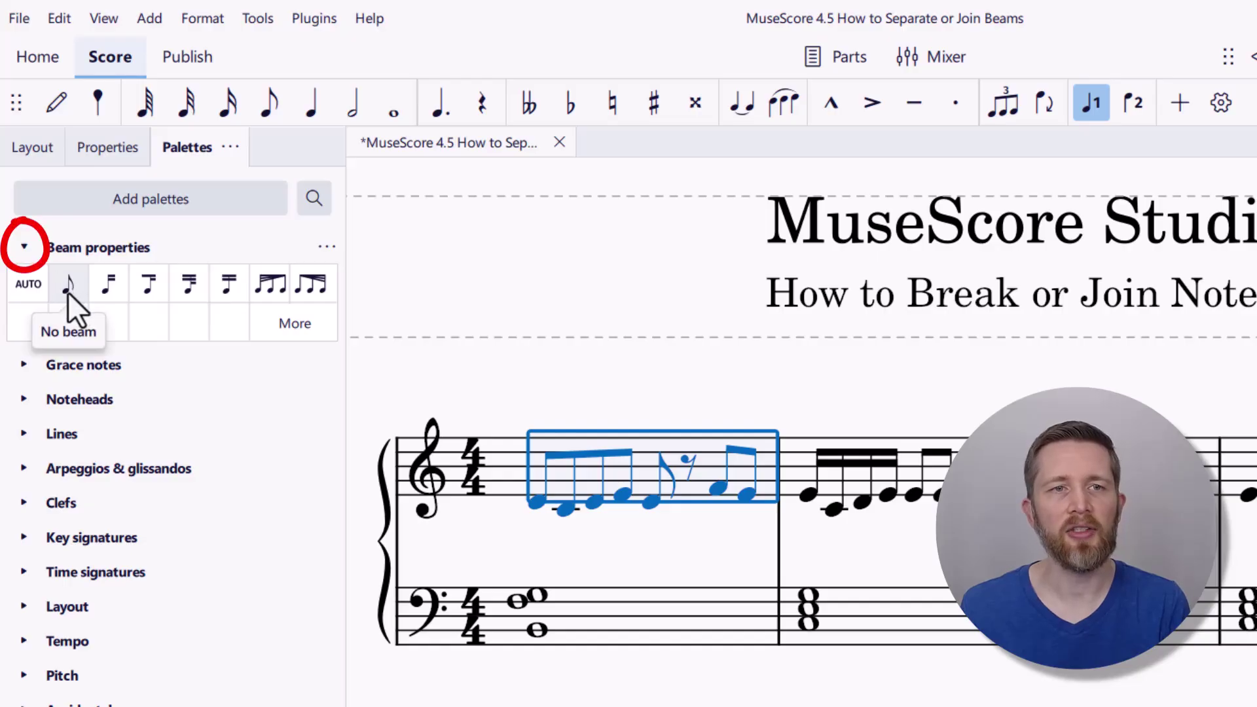
left_click(68, 292)
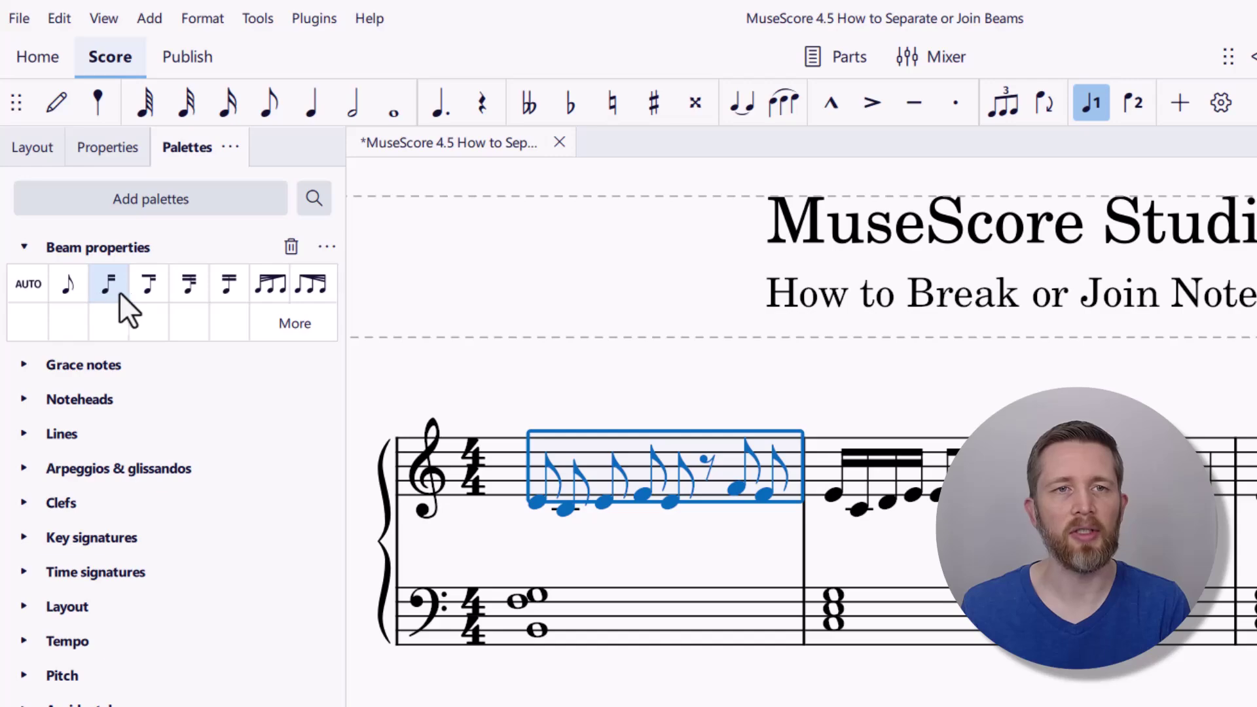
left_click(139, 292)
left_click(183, 294)
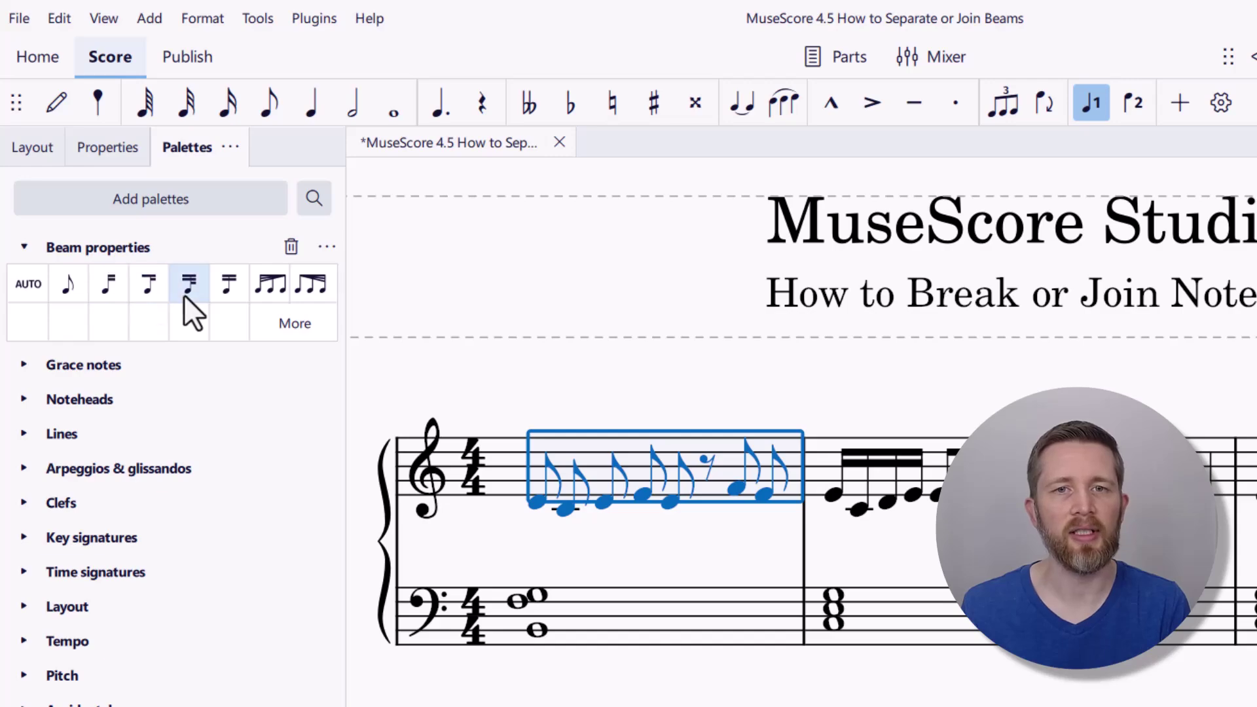
left_click(226, 288)
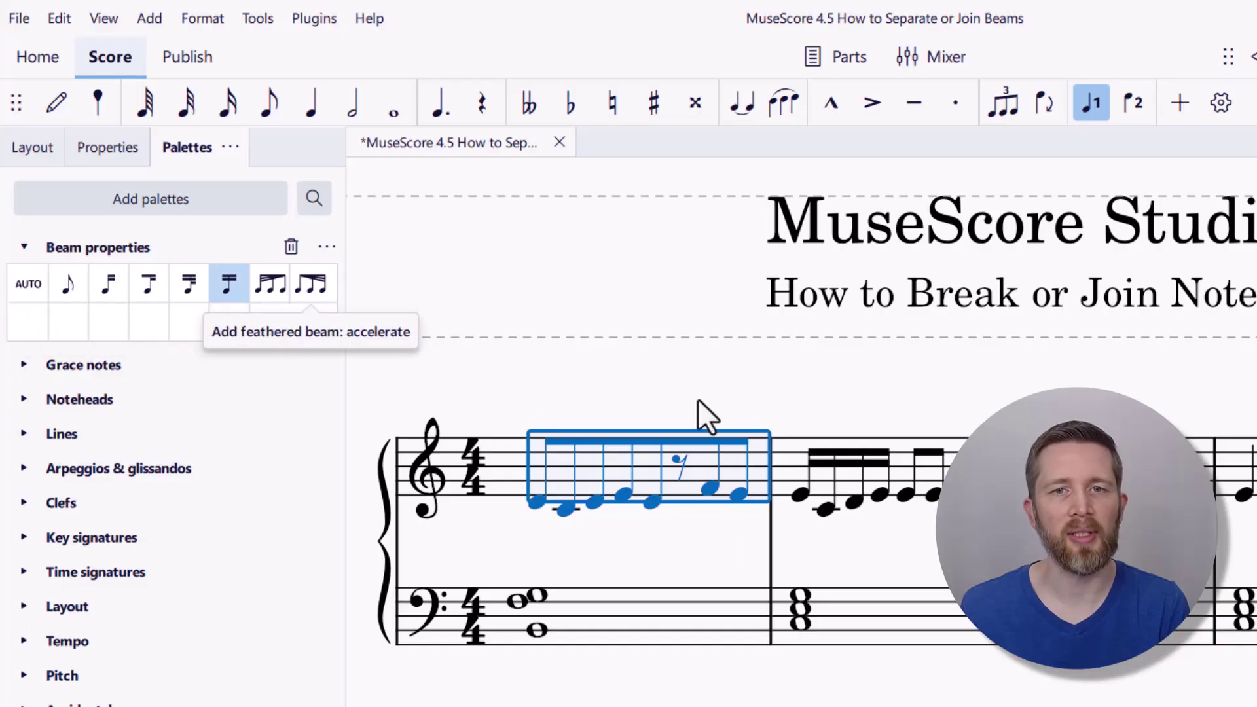
key("Escape")
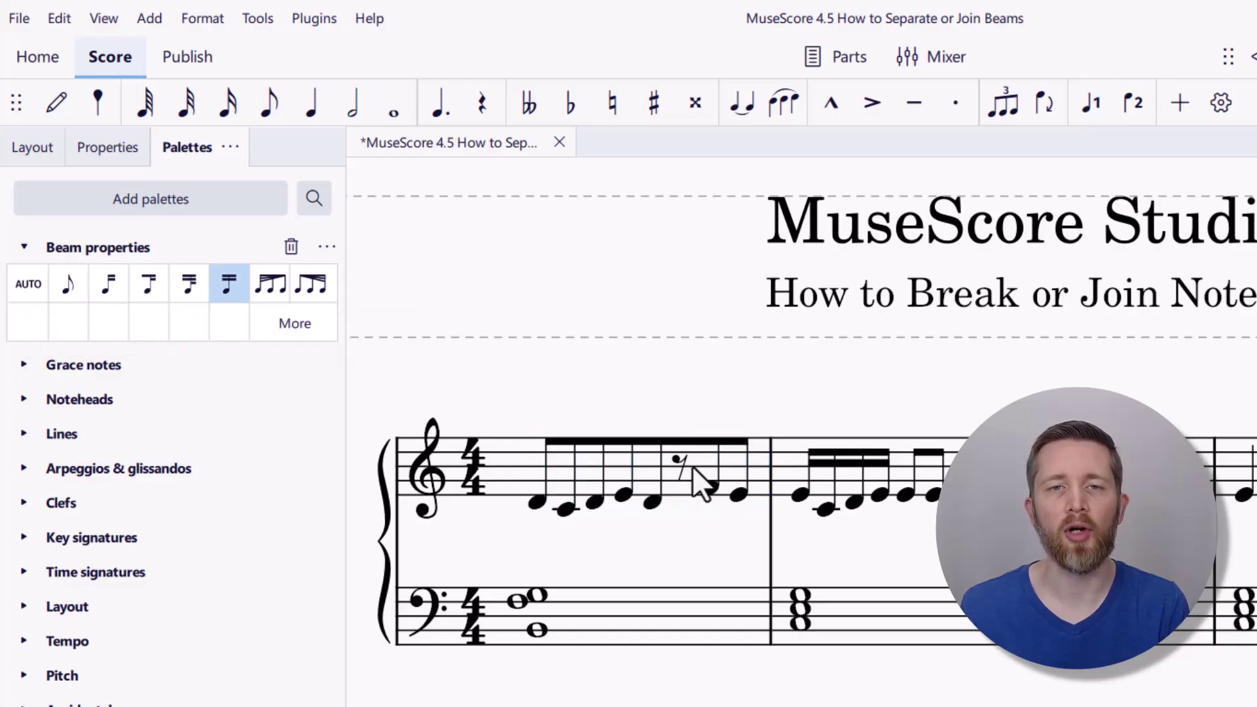
key("ctrl+z")
key("Escape")
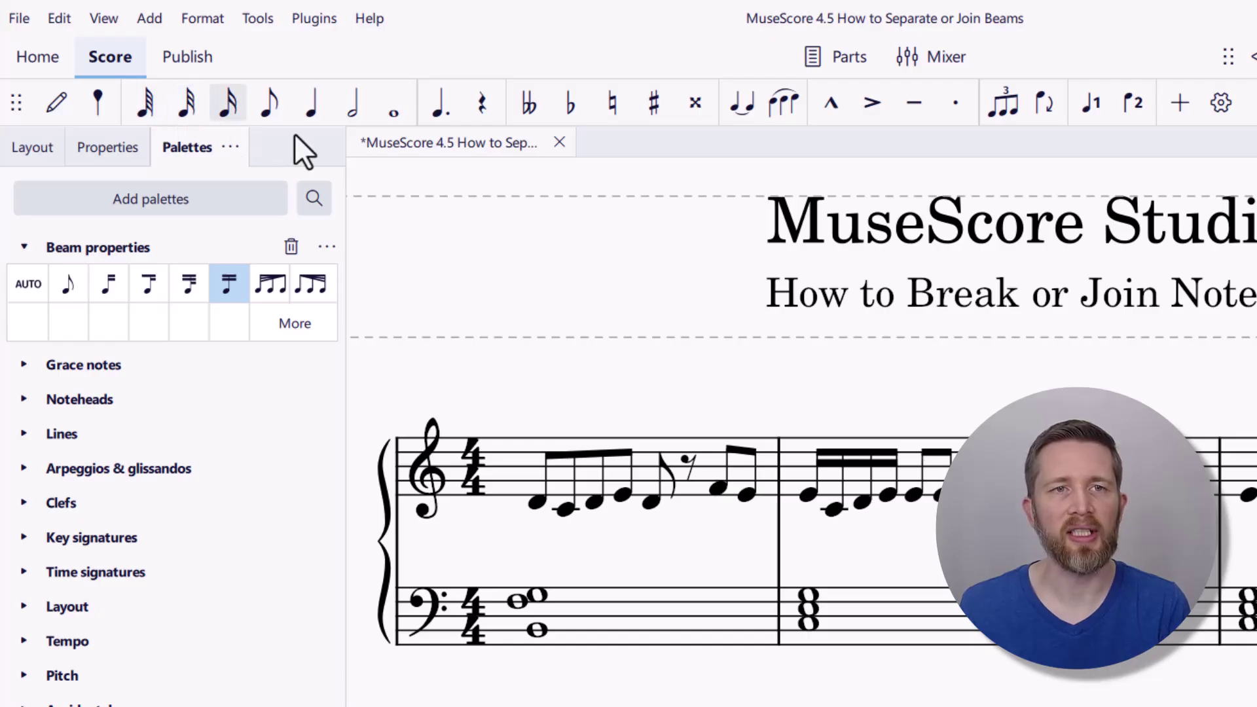
- Turn measure 2's first eighth into a 16th and enter two more 16th notes
left_click(912, 495)
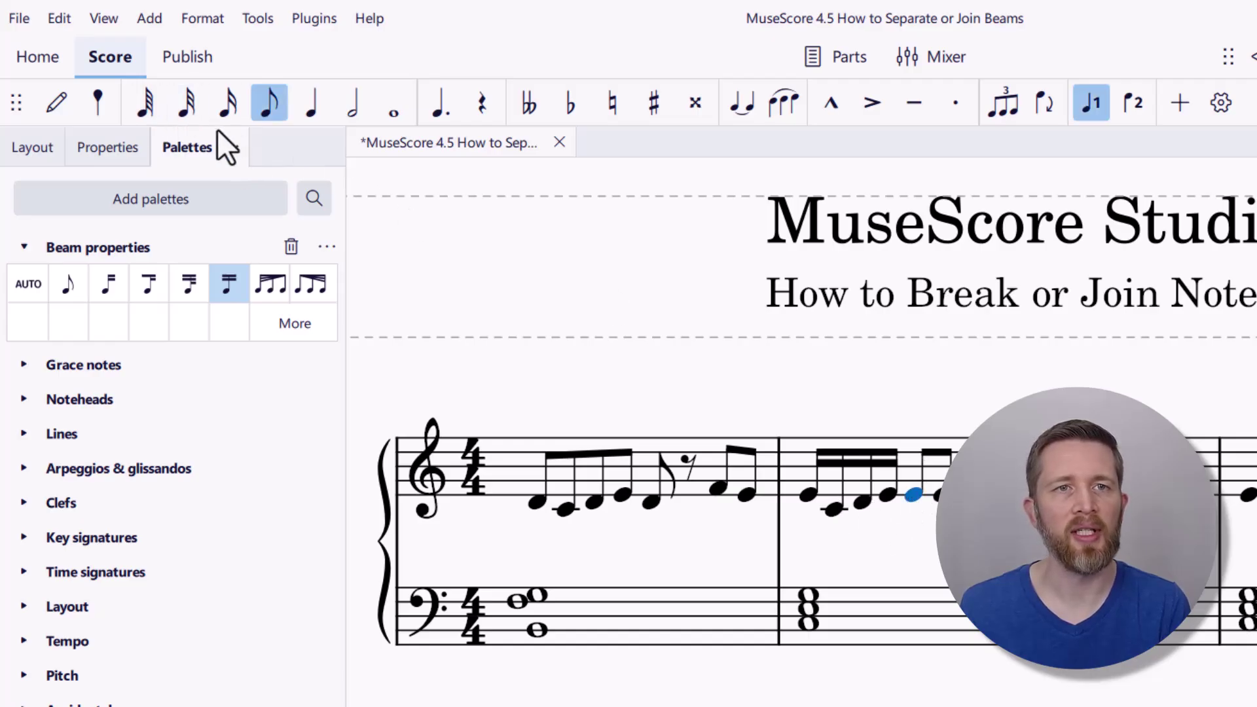
left_click(224, 103)
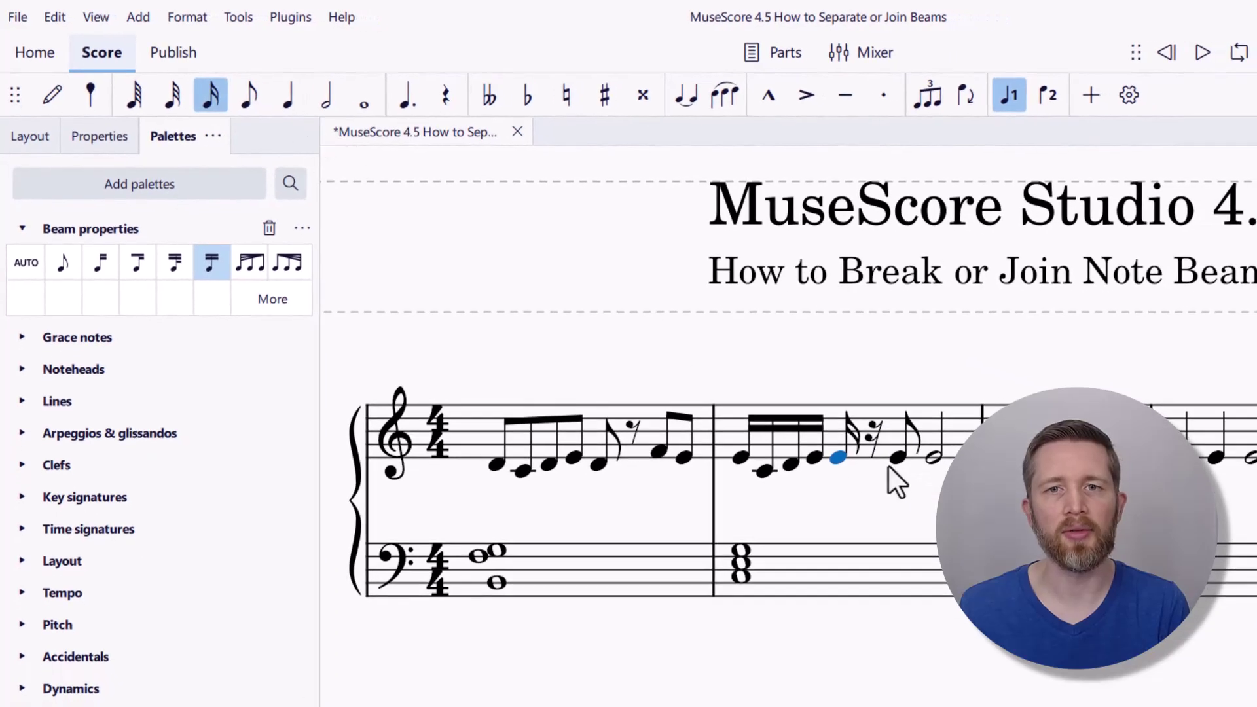
left_click(55, 96)
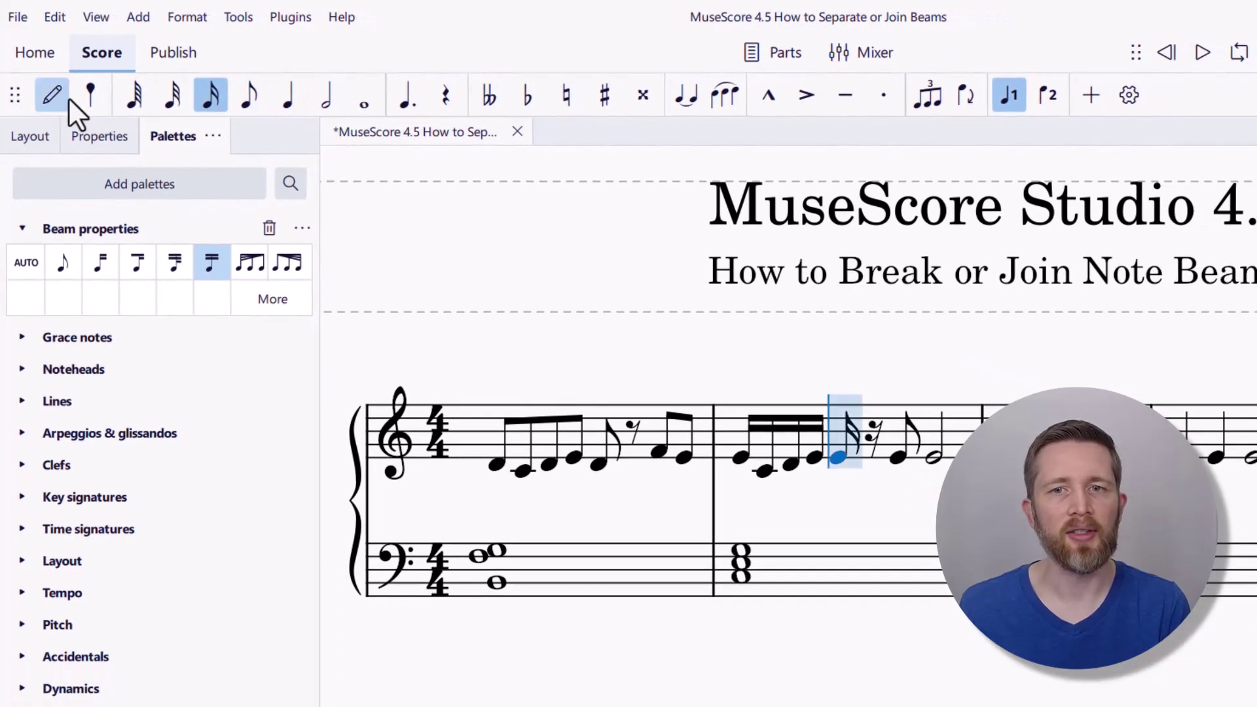
left_click(859, 457)
left_click(876, 460)
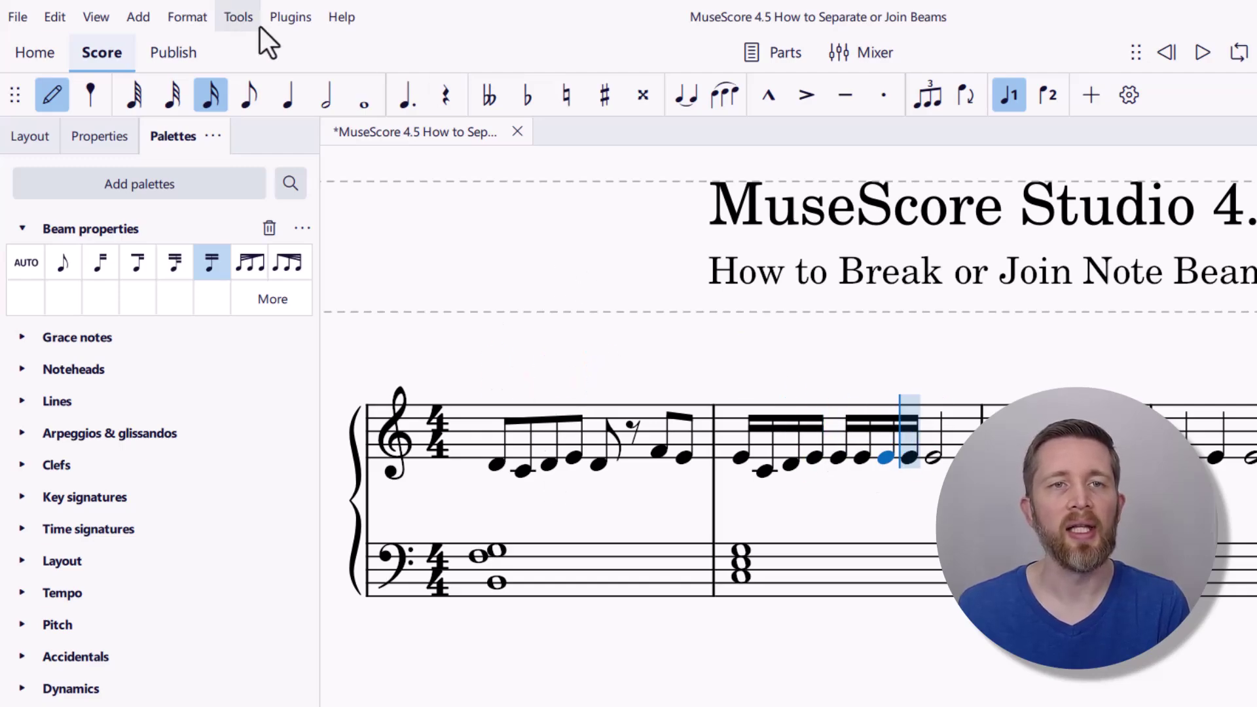
left_click(265, 104)
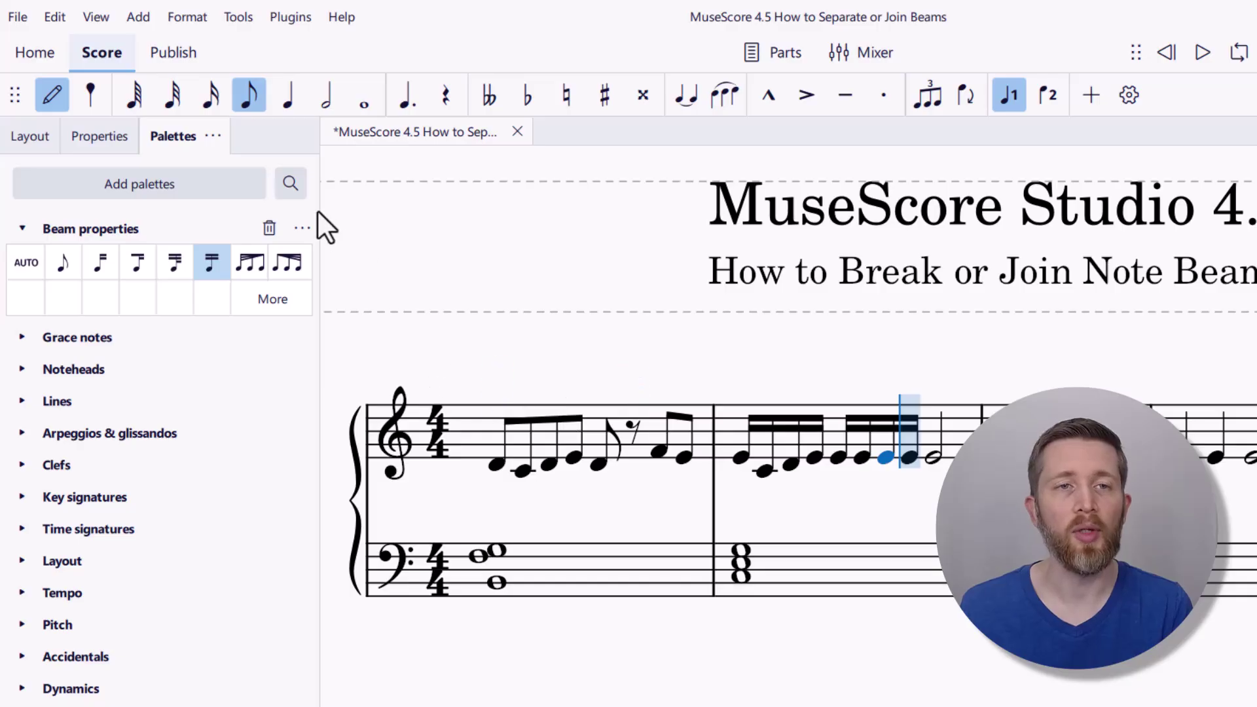
left_click(60, 88)
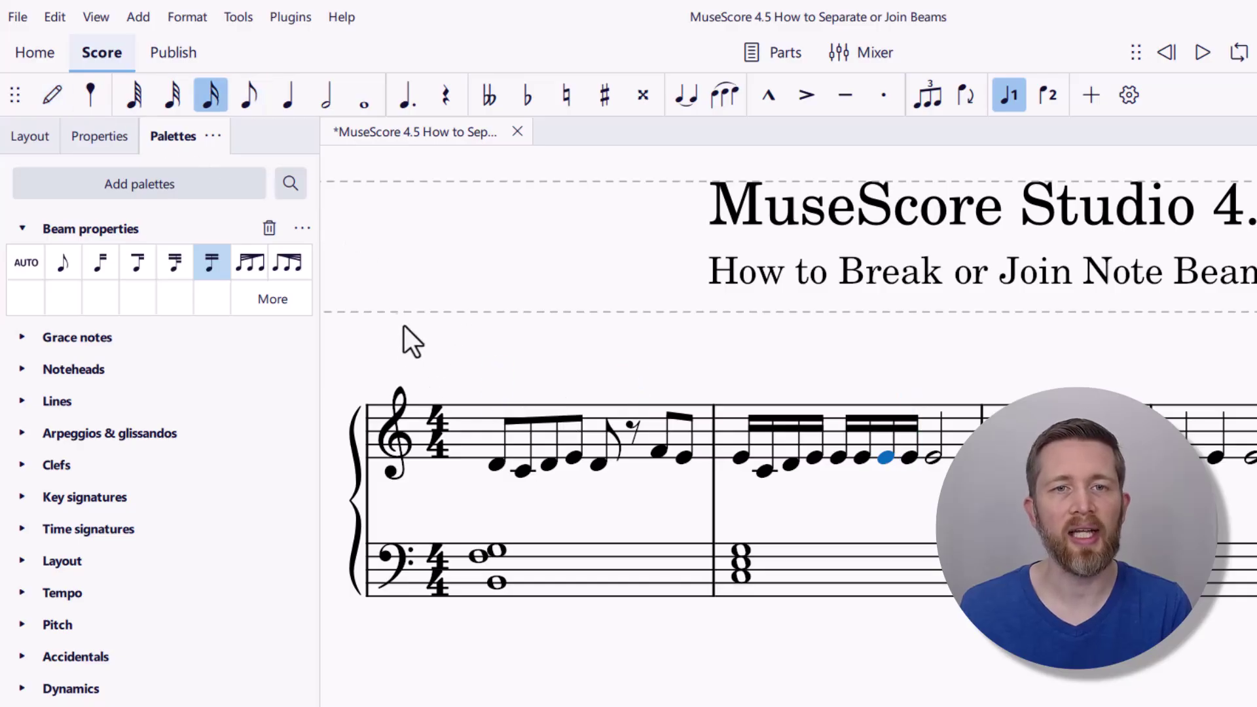
- Open the 4/4 time signature's properties from its context menu
right_click(439, 432)
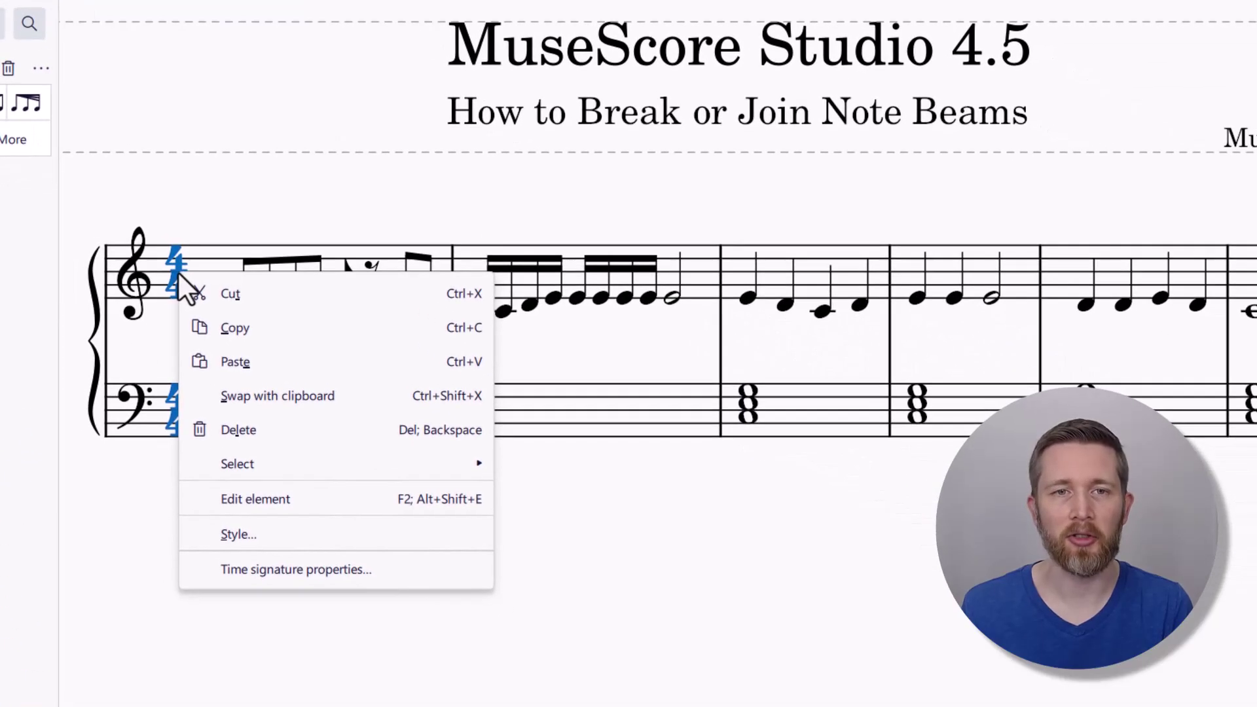
right_click(179, 293)
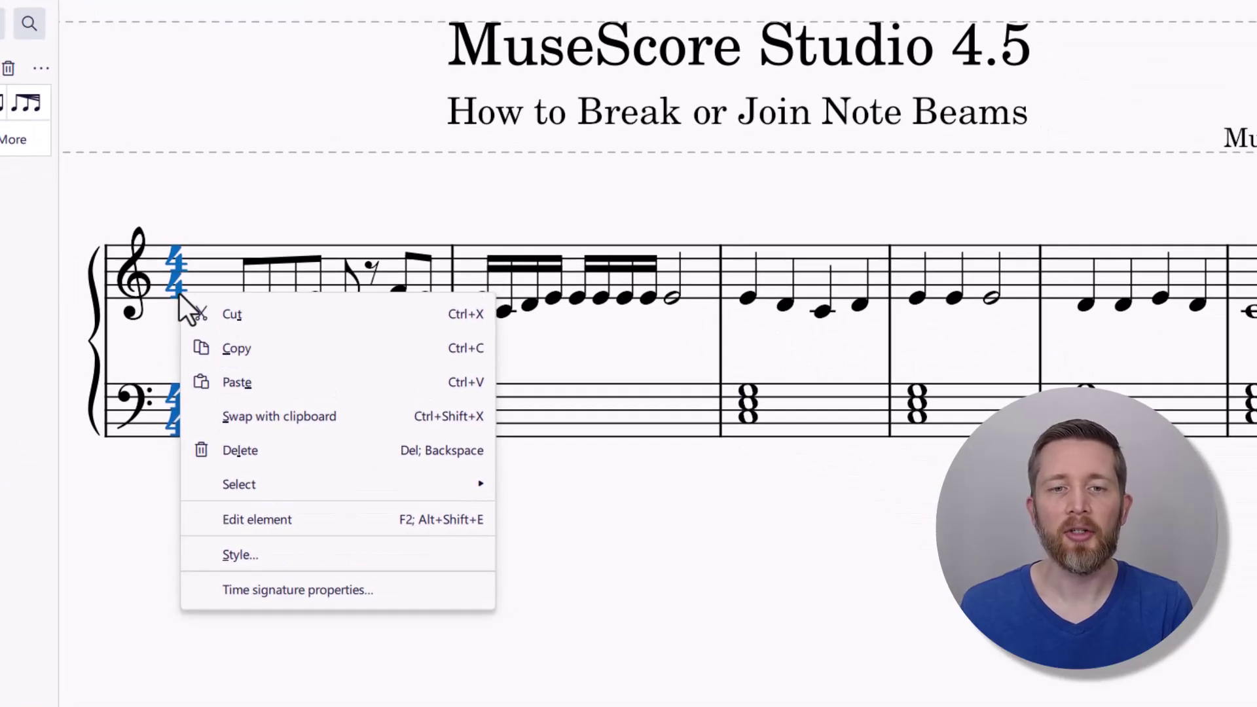
left_click(288, 591)
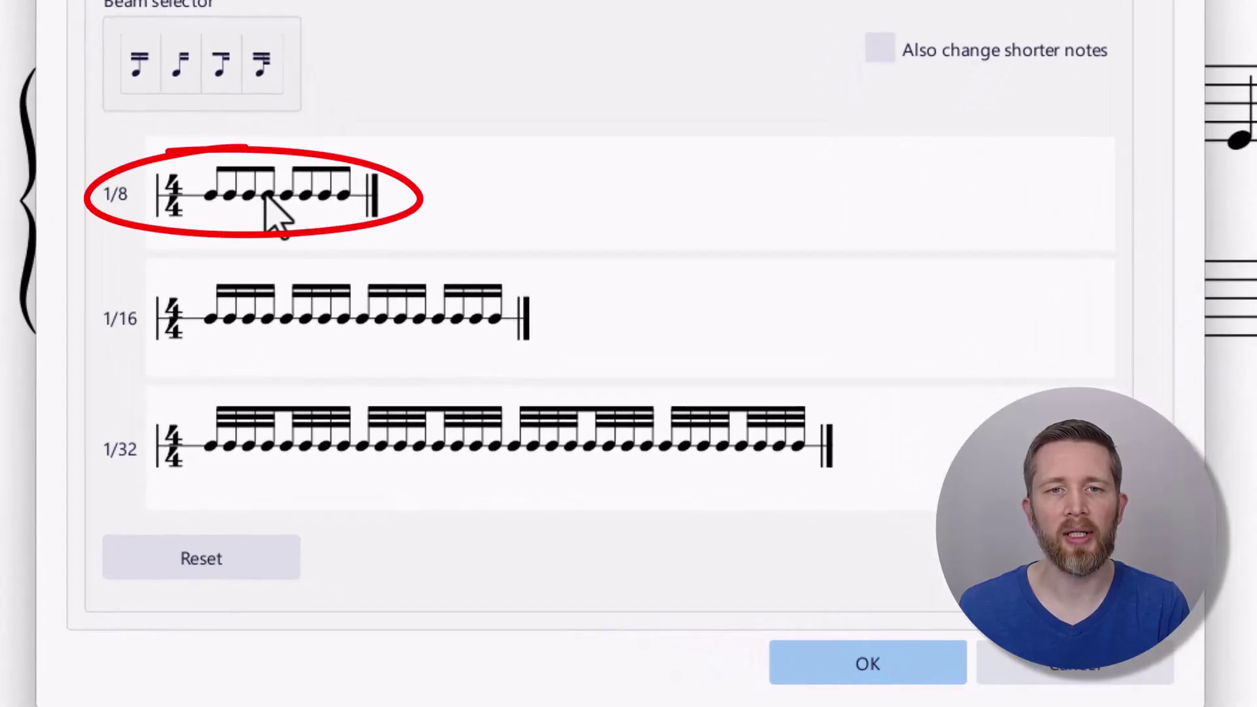
- Split the 1/8 beam row into three groups by breaking and joining beams
left_click(267, 196)
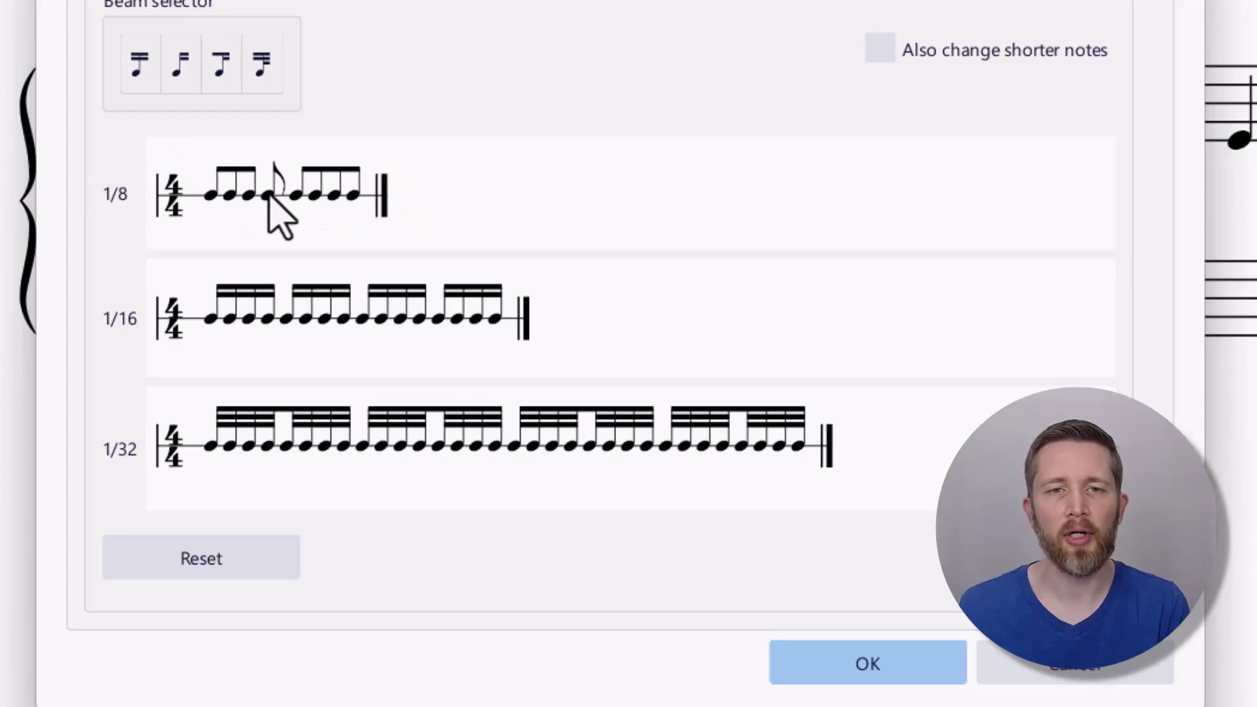
left_click(267, 196)
left_click(268, 197)
left_click(268, 196)
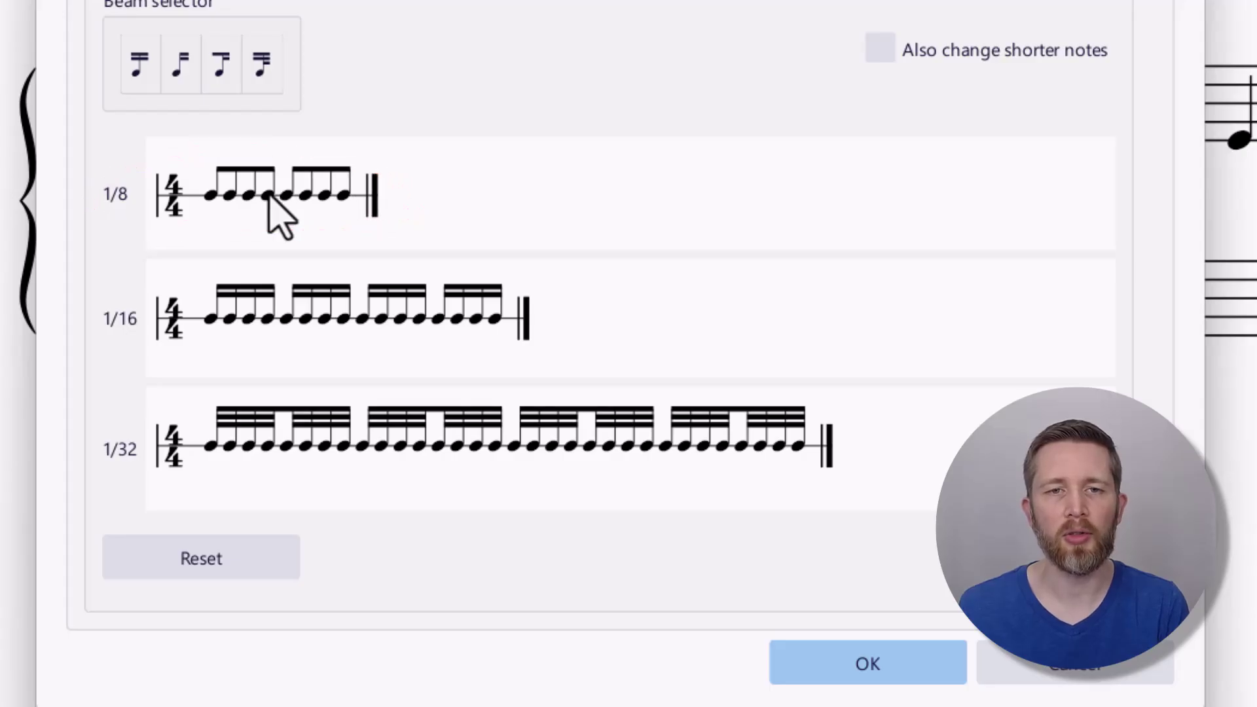
left_click(269, 195)
left_click(295, 196)
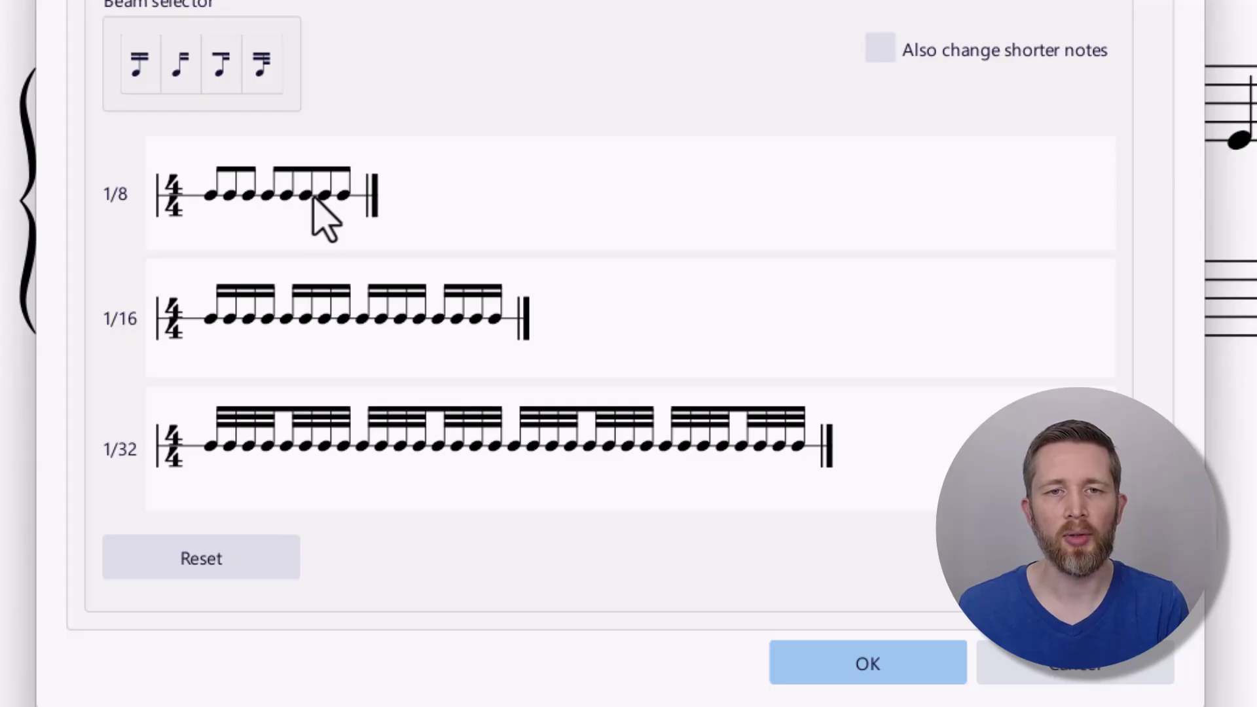
left_click(324, 195)
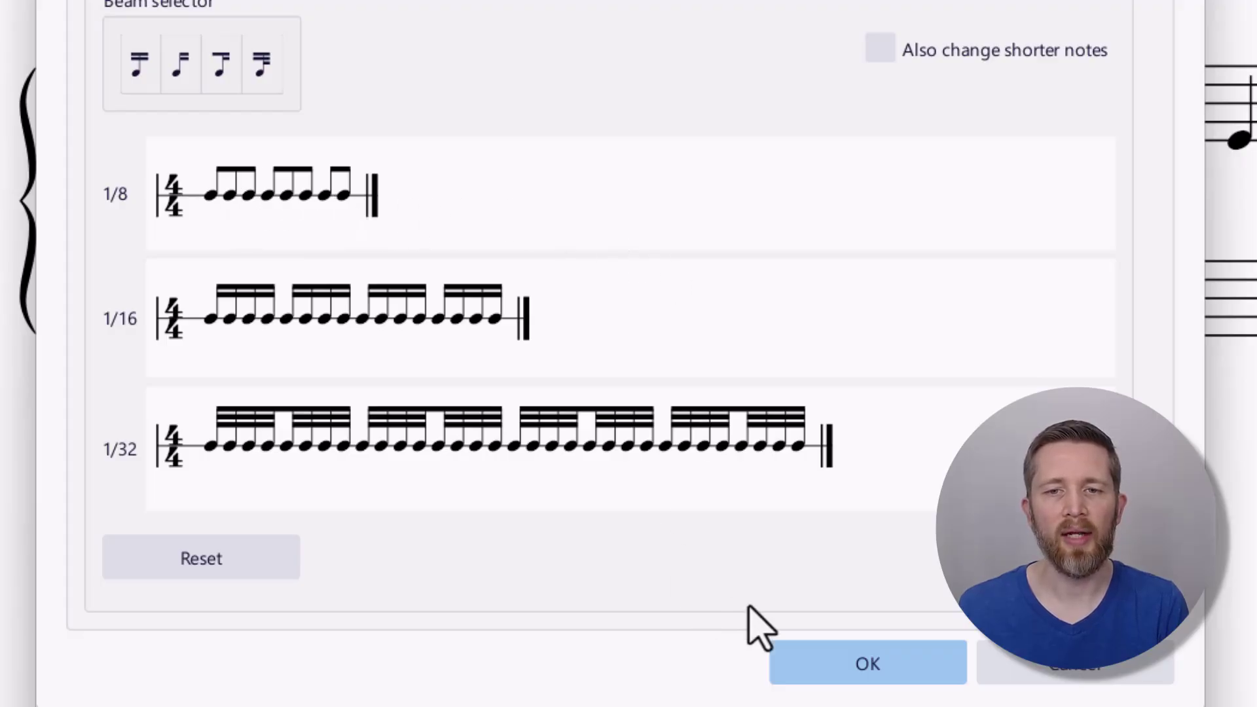
- Apply the new beam groups, then reopen Time signature properties and reset the groupings
left_click(870, 664)
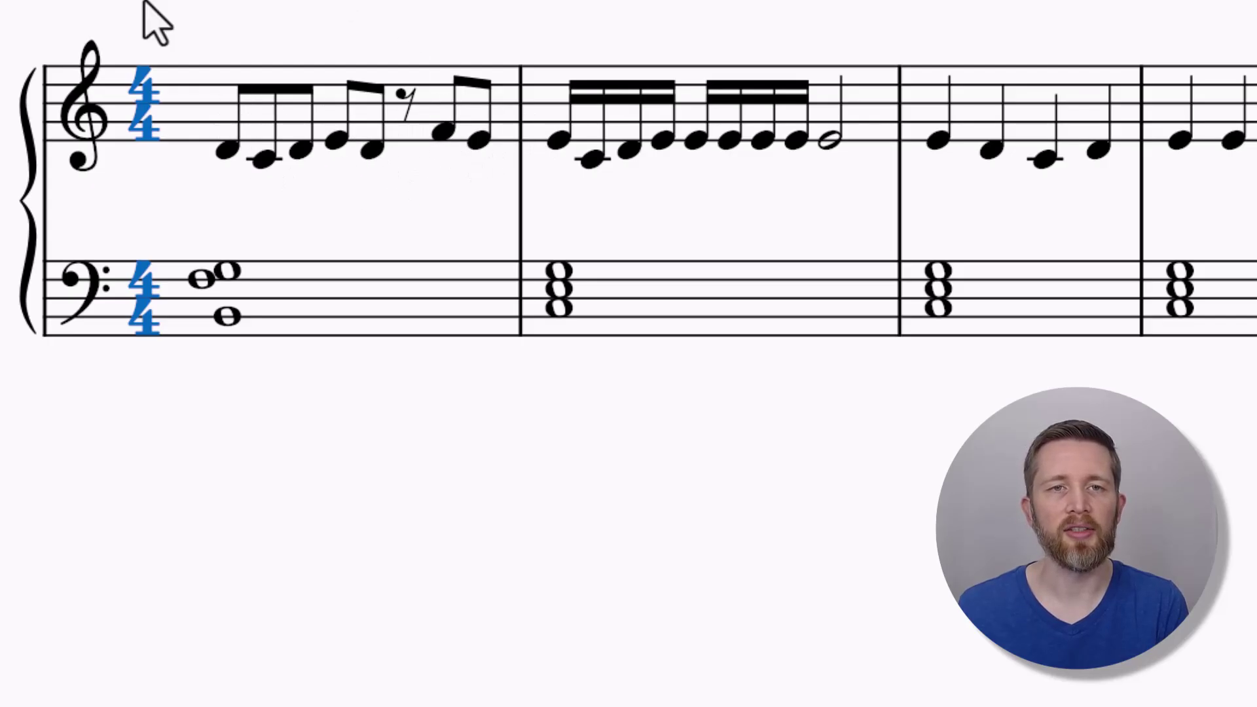
right_click(145, 124)
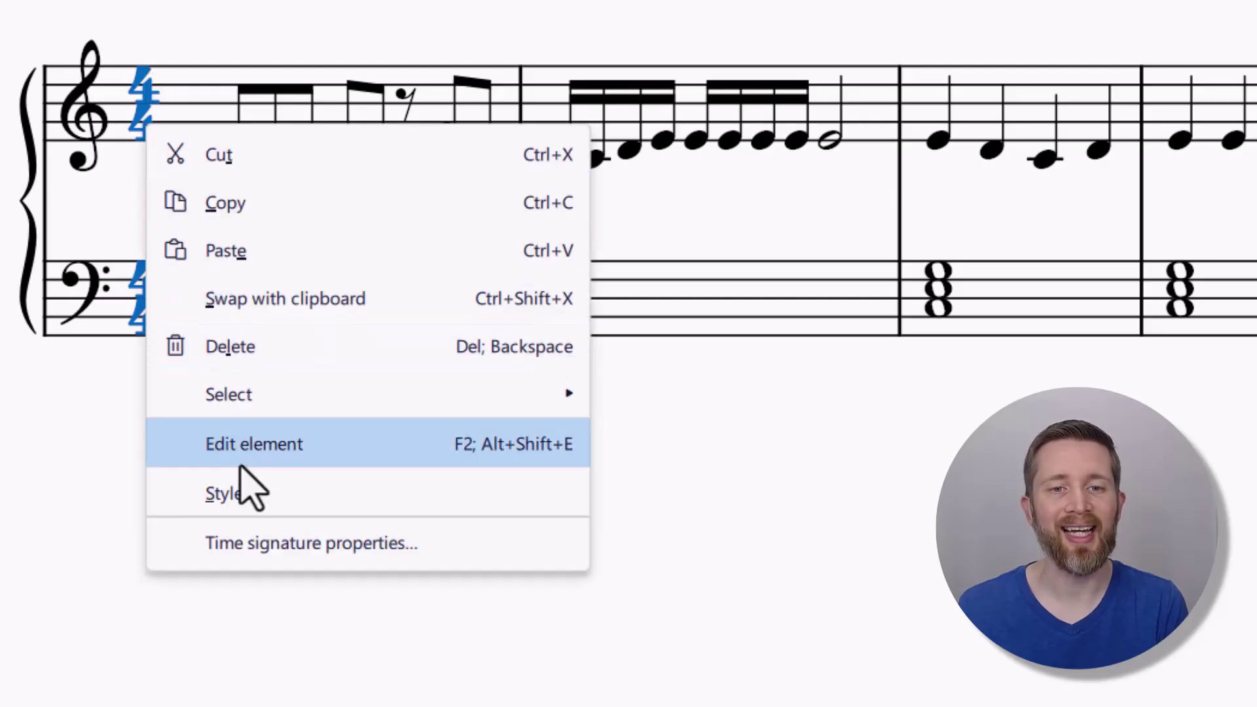
left_click(267, 547)
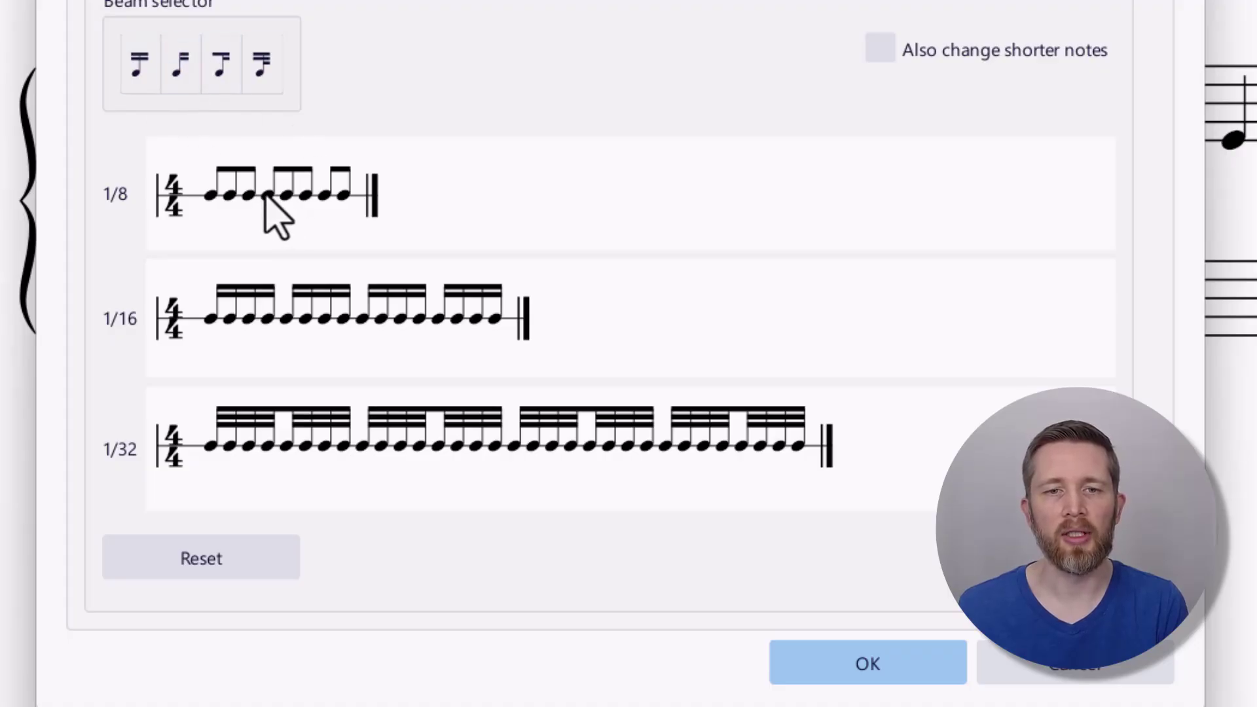
left_click(230, 554)
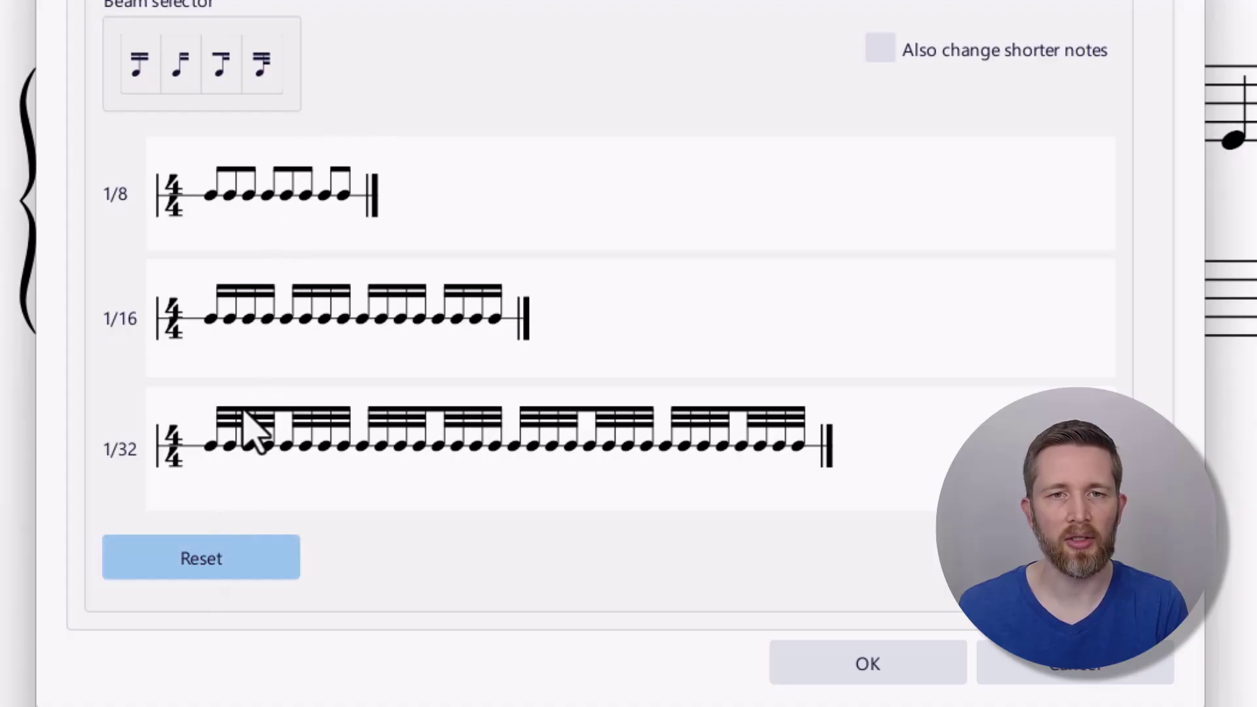
- Regroup the 1/8 row into two groups of four, restore the 1/32 row, and confirm
left_click(267, 195)
left_click(286, 196)
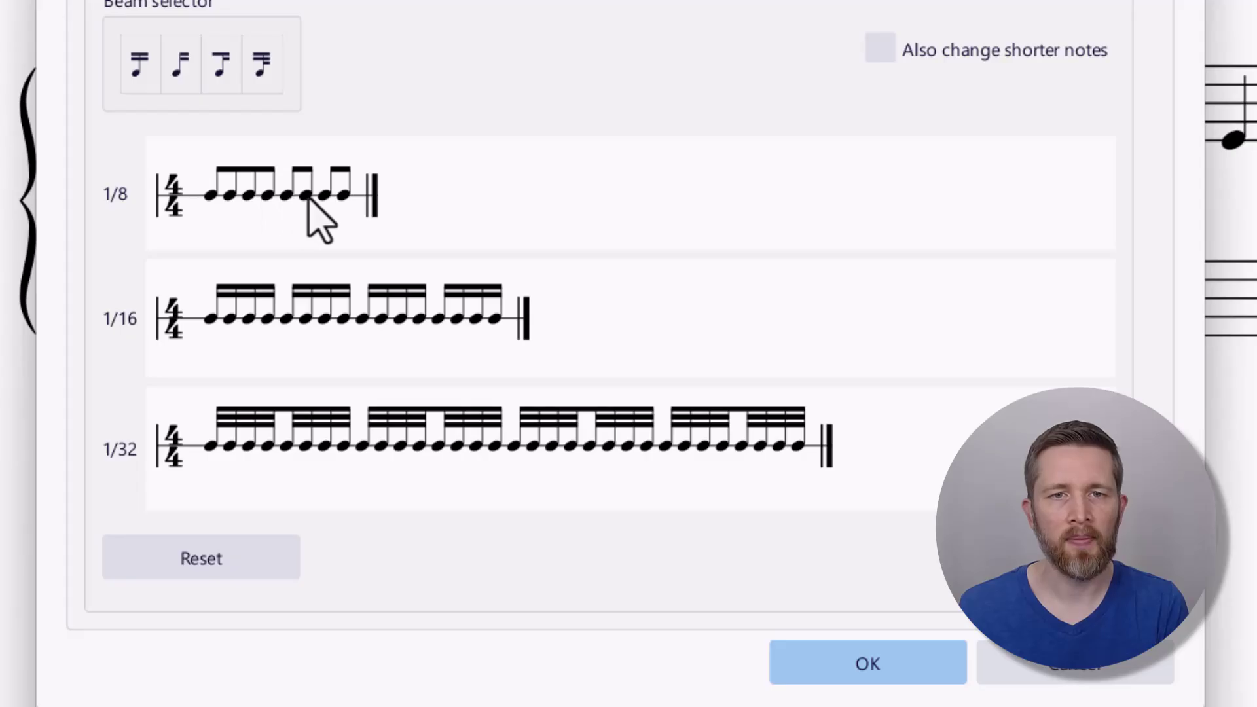
left_click(324, 195)
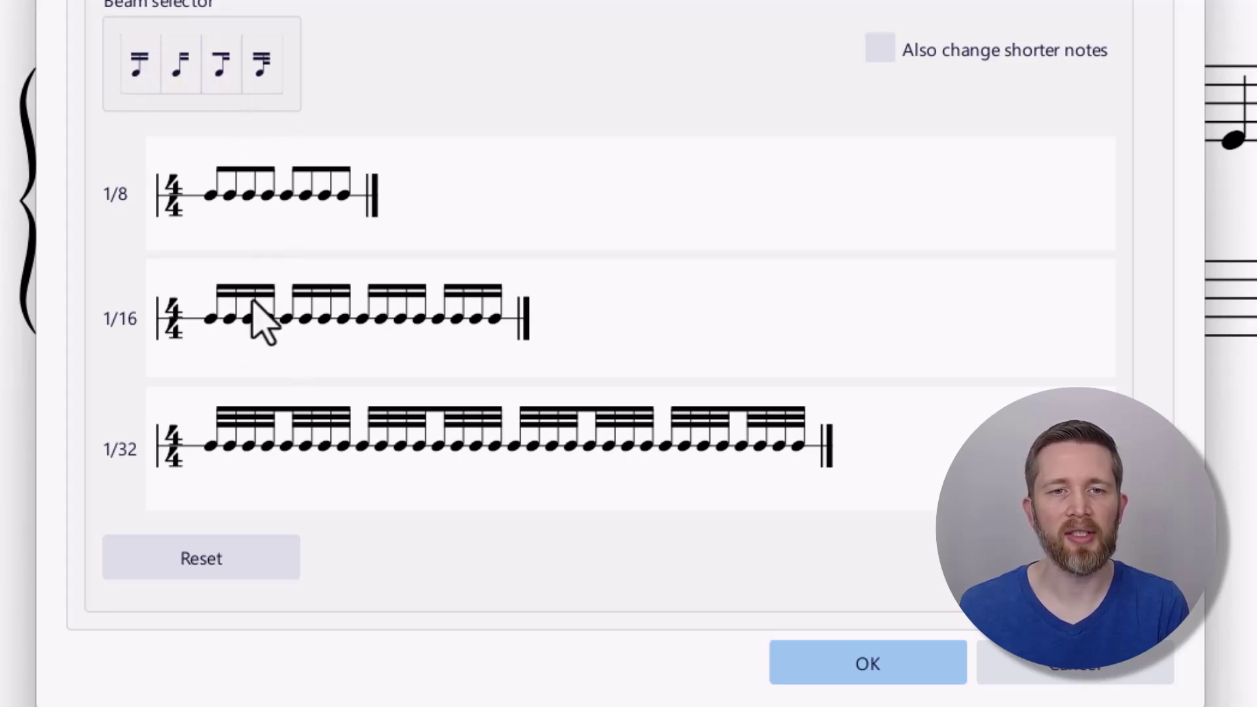
left_click(271, 445)
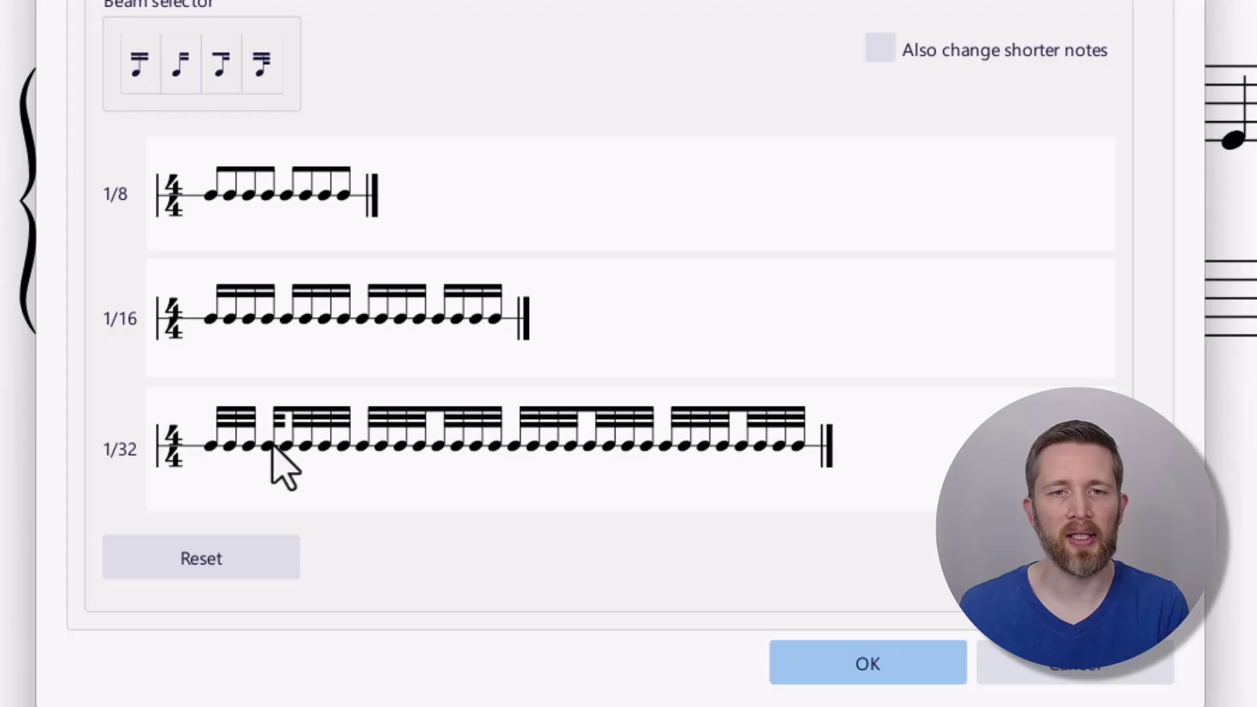
left_click(272, 445)
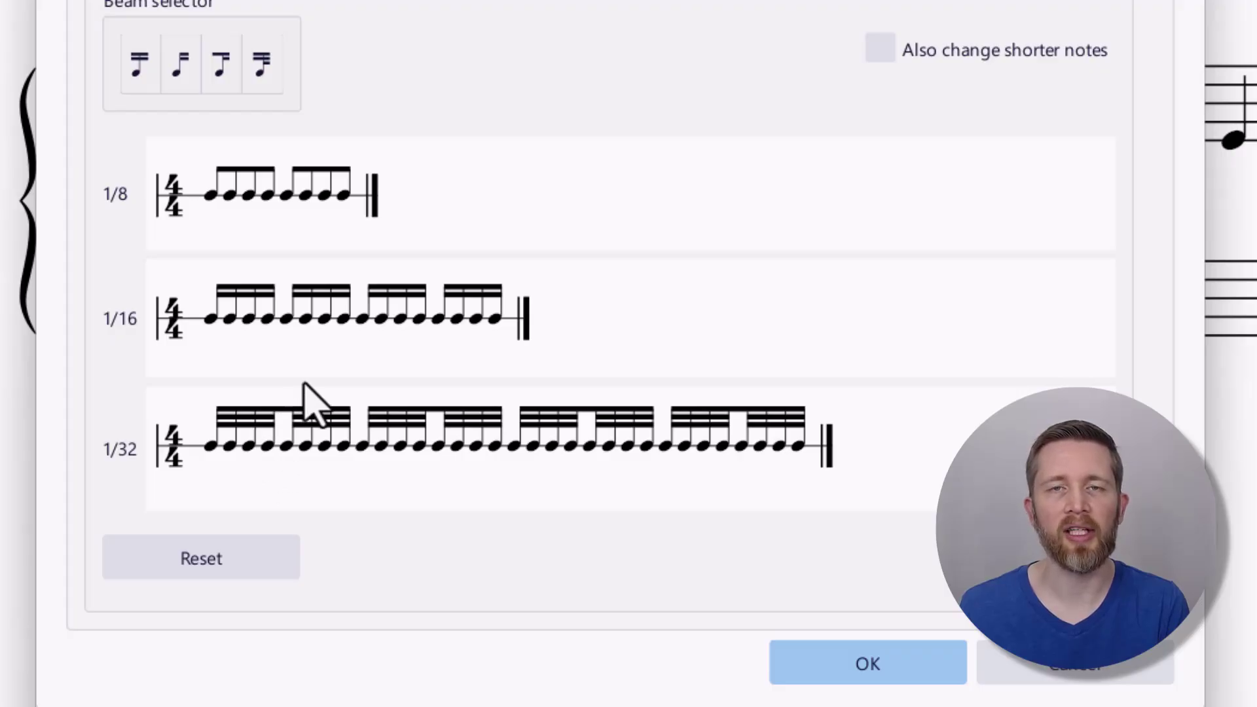
left_click(888, 679)
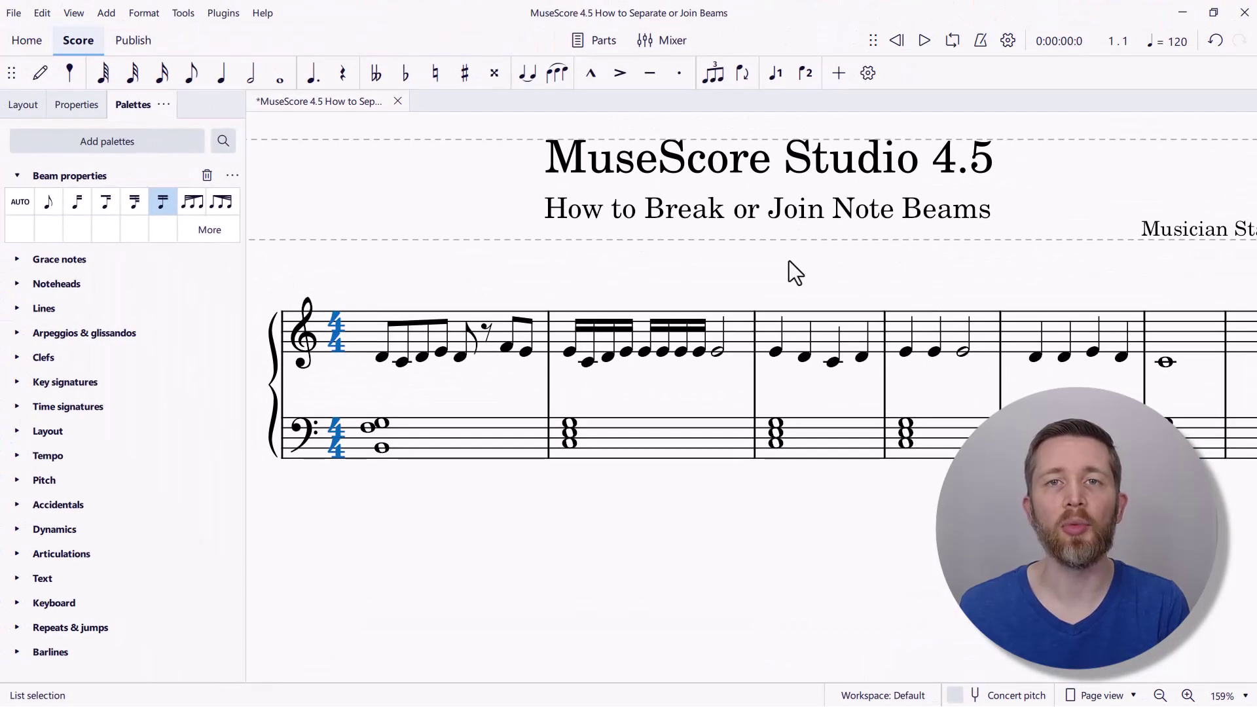